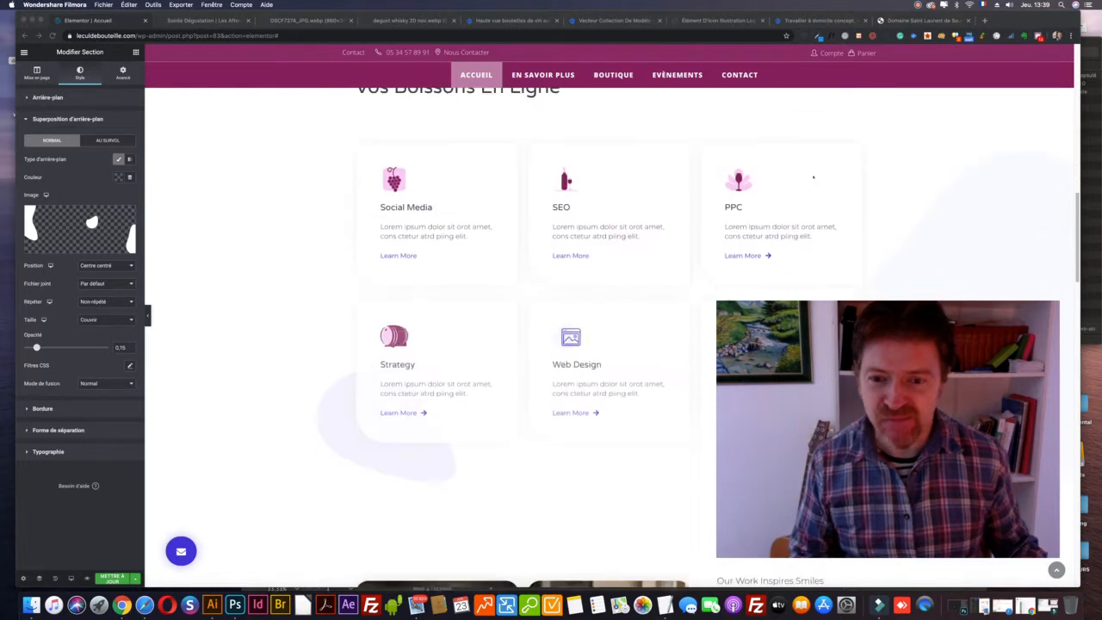
Step: Enlarge the page view and examine the service cards and their icons in the "Vos Boissons En Ligne" section
click(997, 21)
key(super+plus)
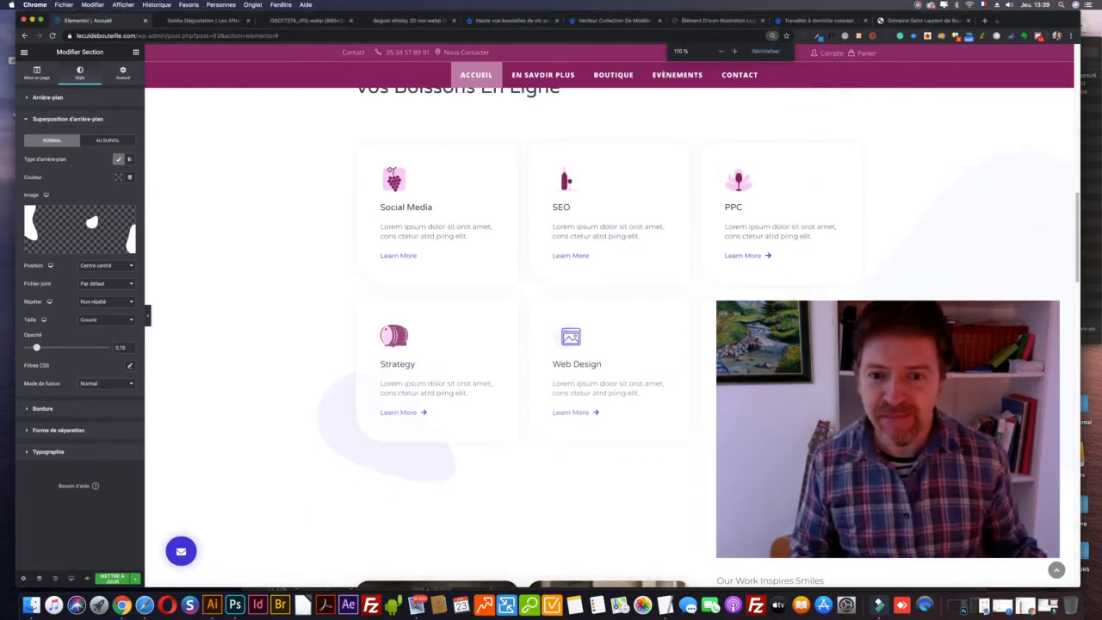
key(super+plus)
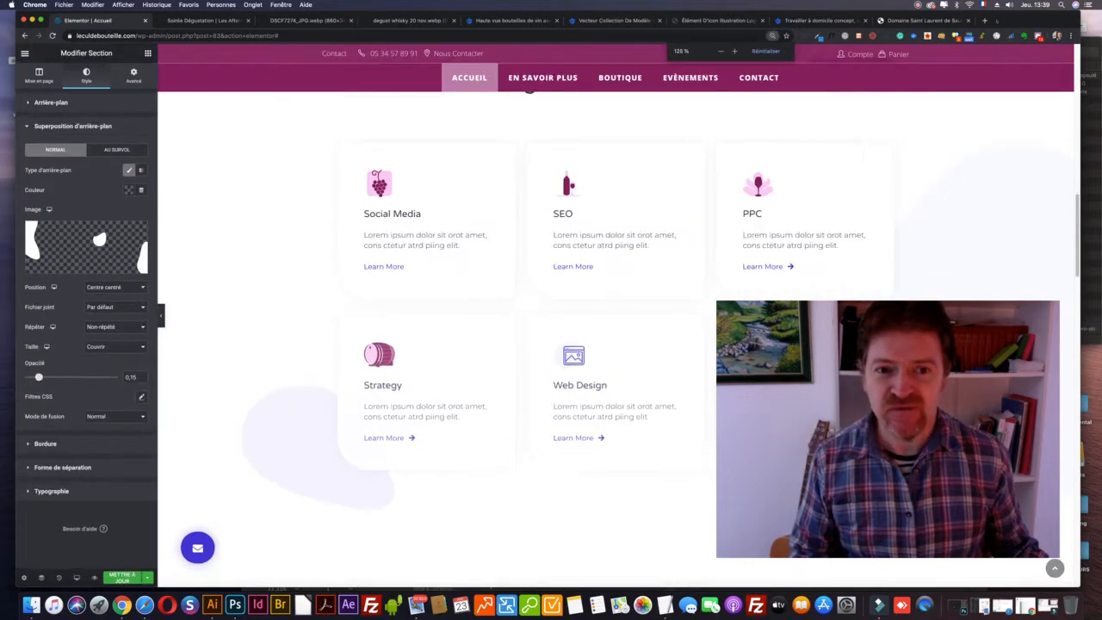
key(super+plus)
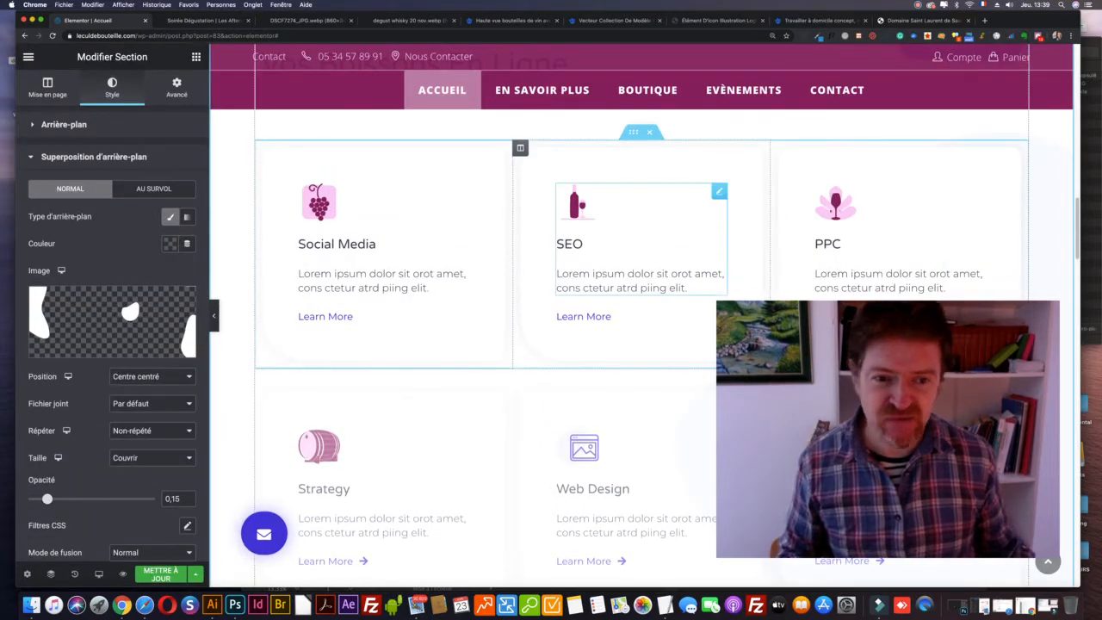
scroll(830, 208, down, 3)
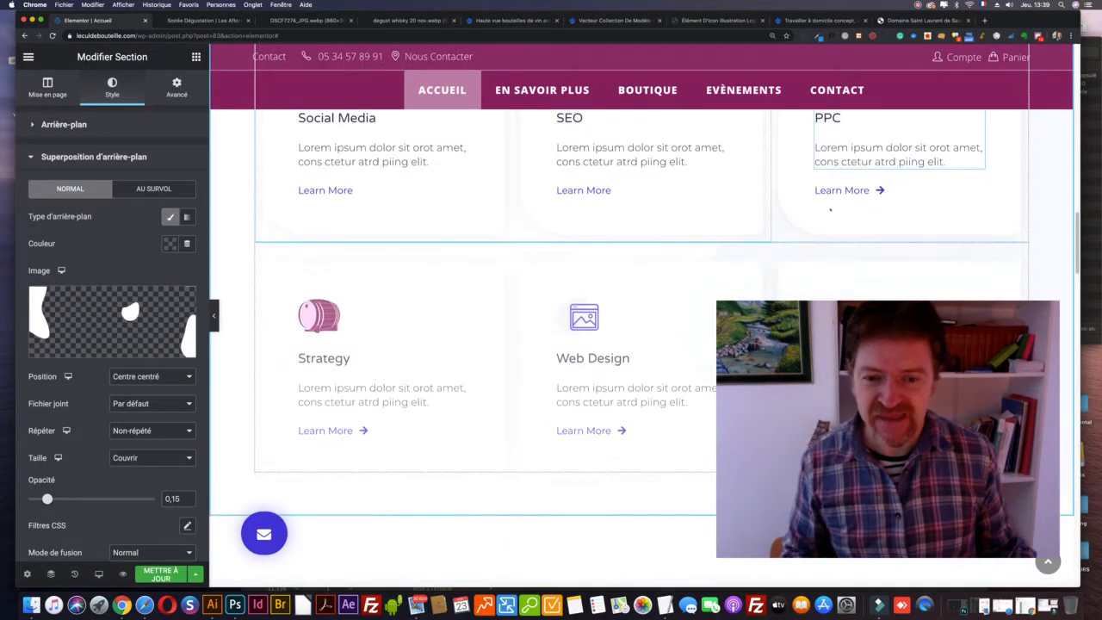
scroll(830, 208, down, 3)
scroll(827, 222, up, 3)
scroll(827, 222, up, 2)
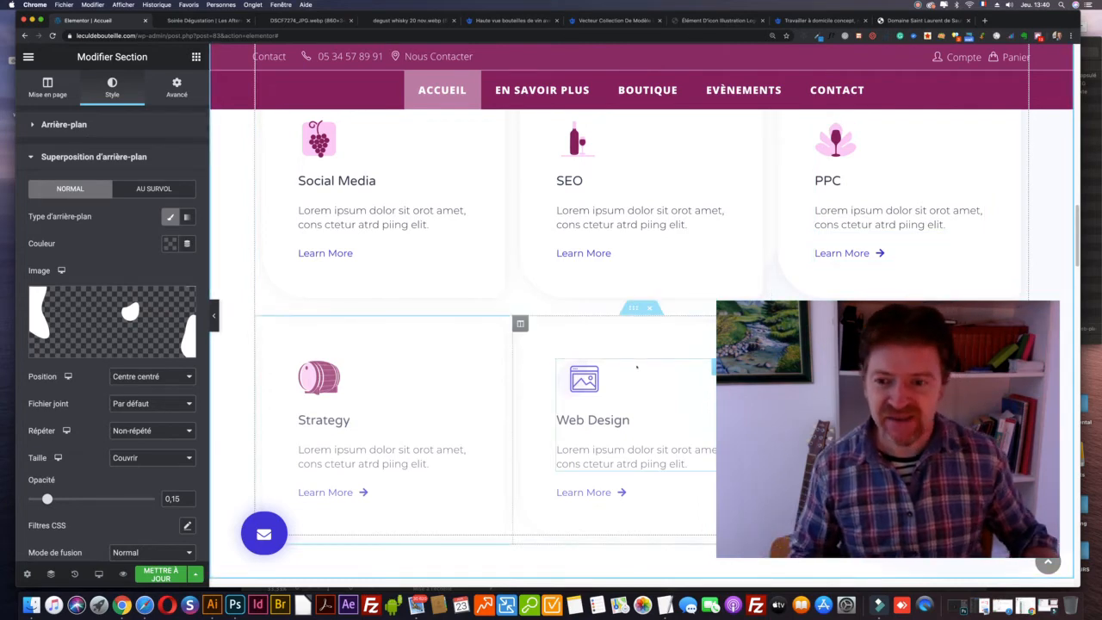
scroll(637, 367, down, 1)
scroll(638, 367, down, 2)
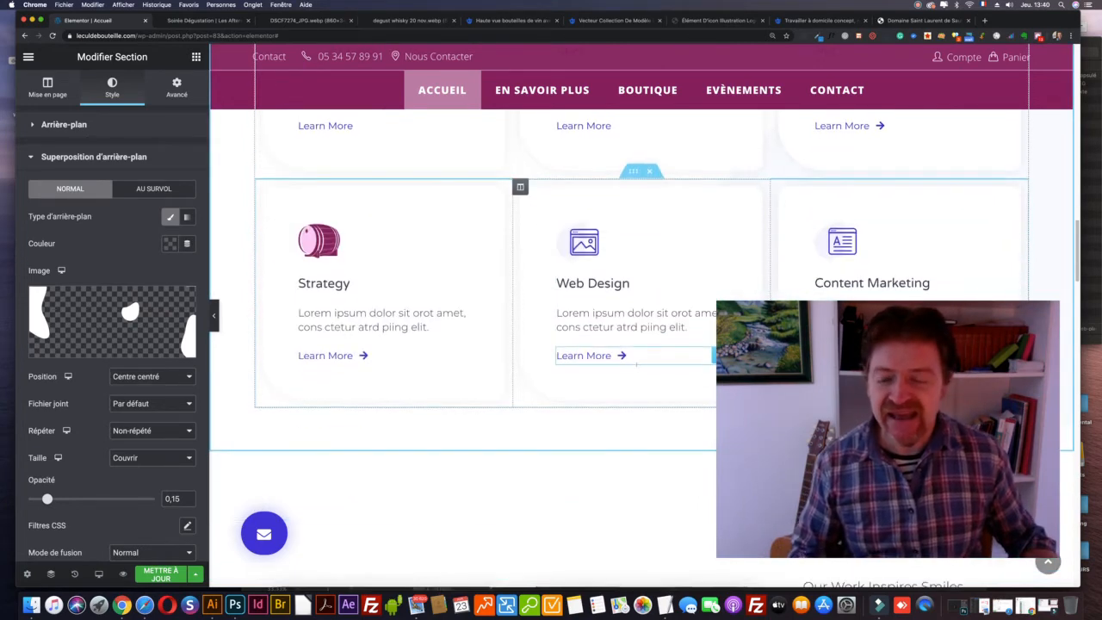
scroll(637, 368, up, 1)
scroll(637, 369, up, 2)
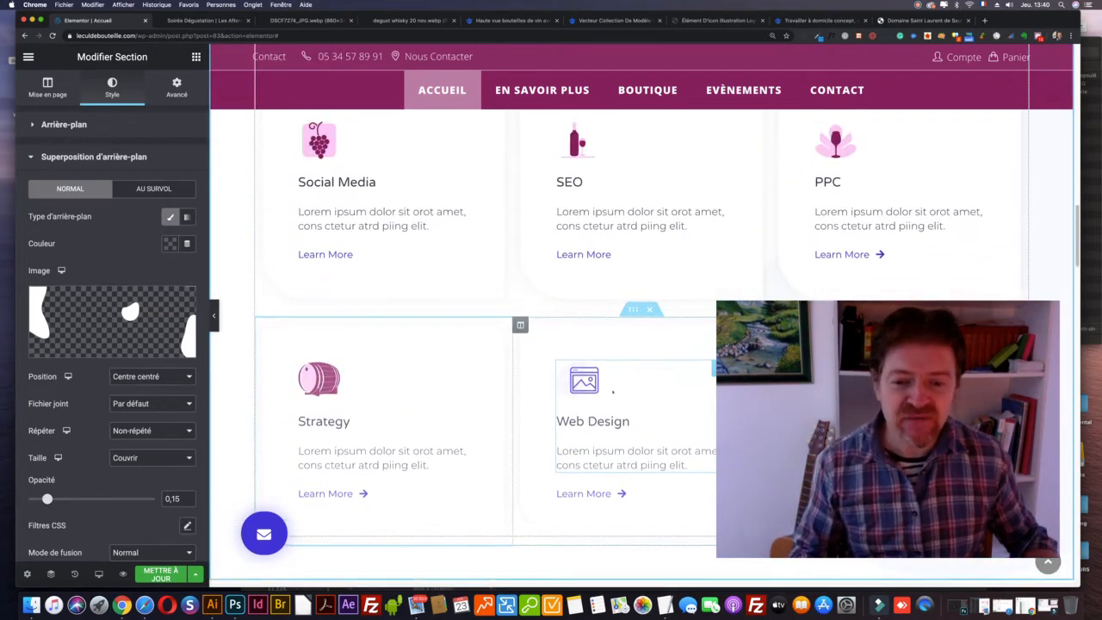
scroll(613, 391, down, 4)
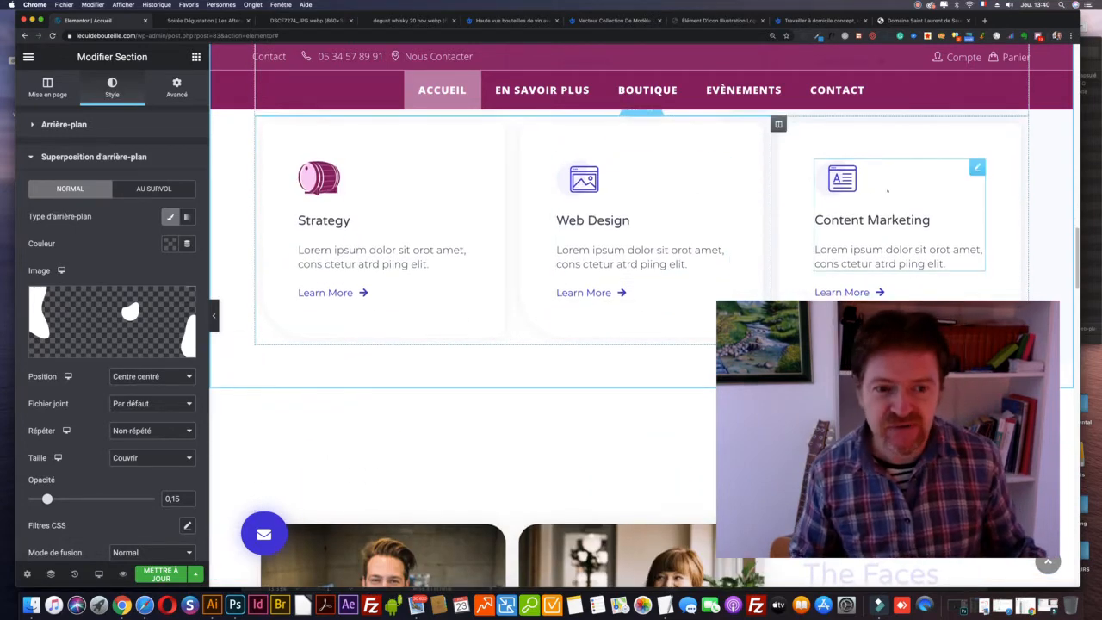
scroll(887, 192, up, 2)
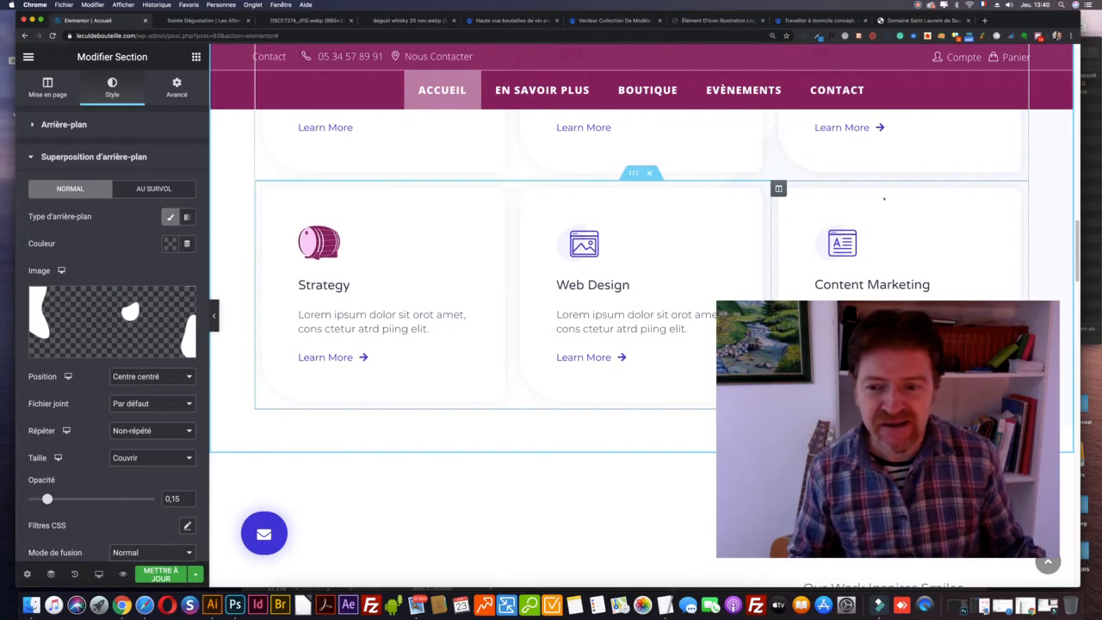
scroll(884, 198, up, 6)
scroll(884, 198, up, 6)
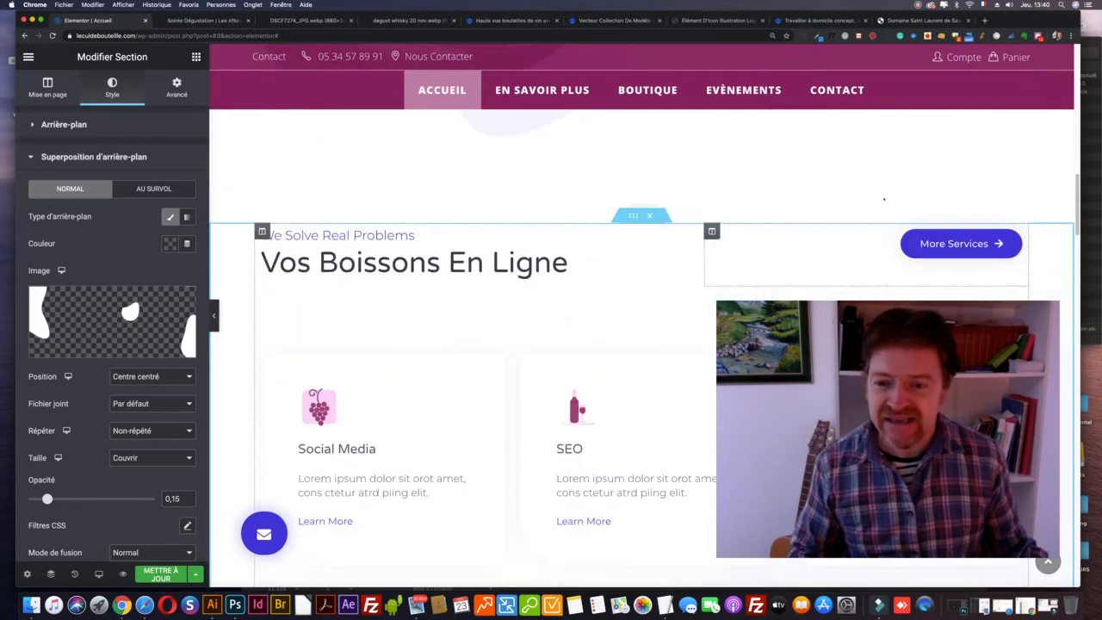
scroll(883, 200, down, 4)
scroll(883, 199, down, 6)
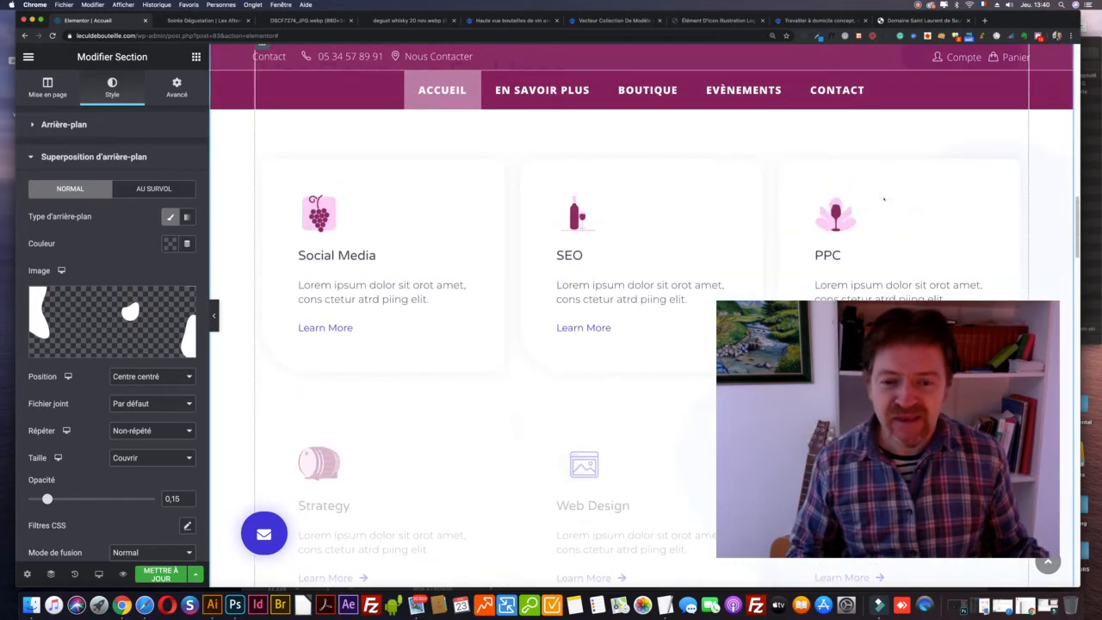
scroll(884, 195, up, 6)
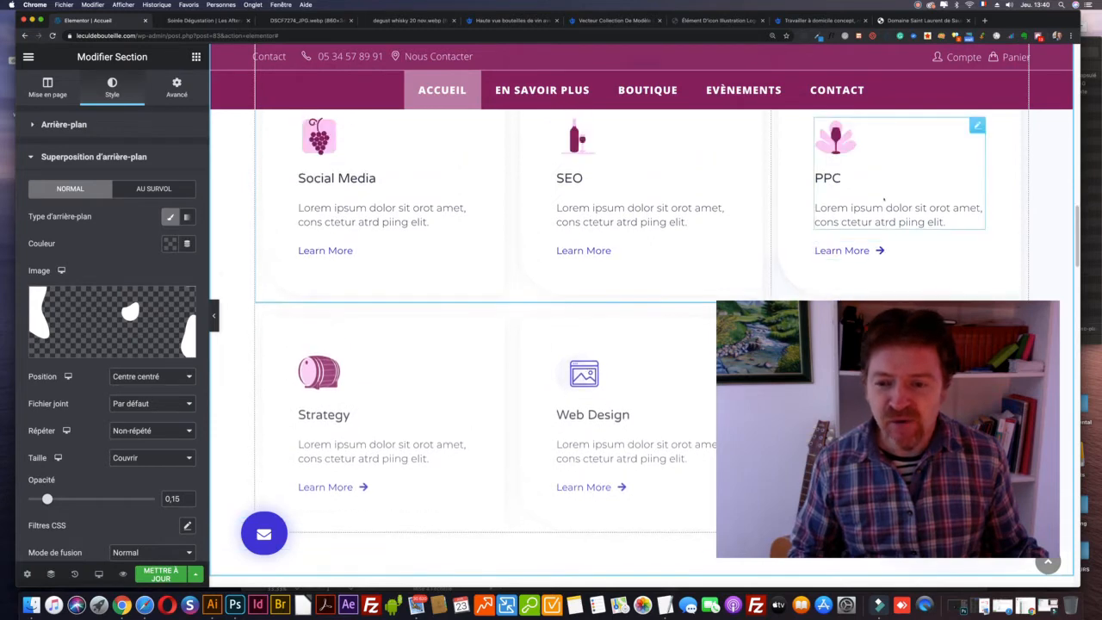
scroll(884, 198, down, 6)
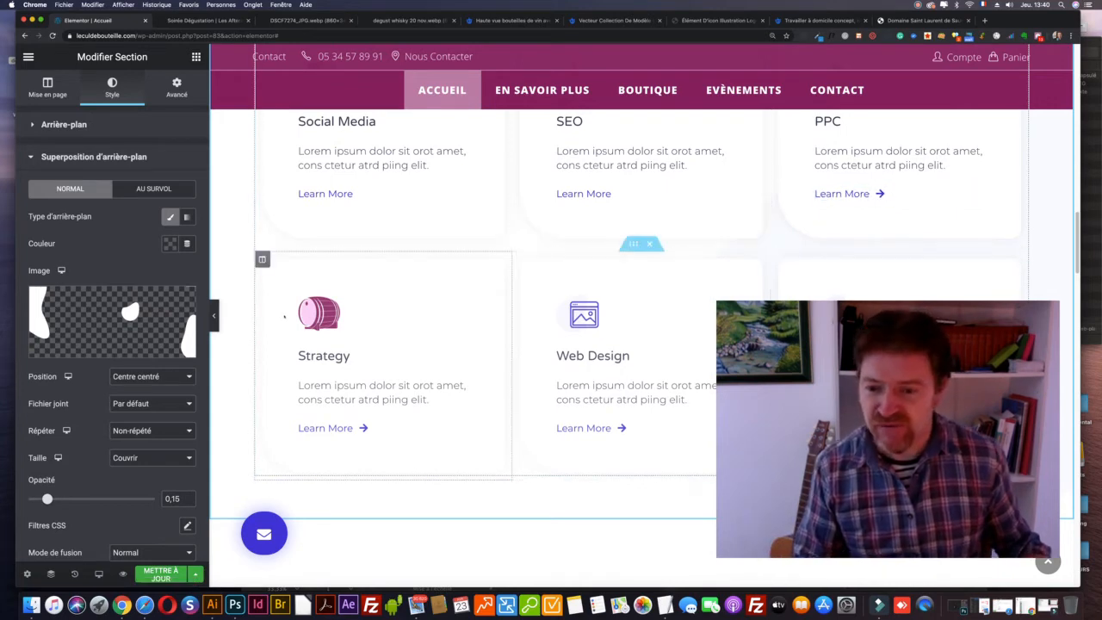
scroll(495, 278, up, 6)
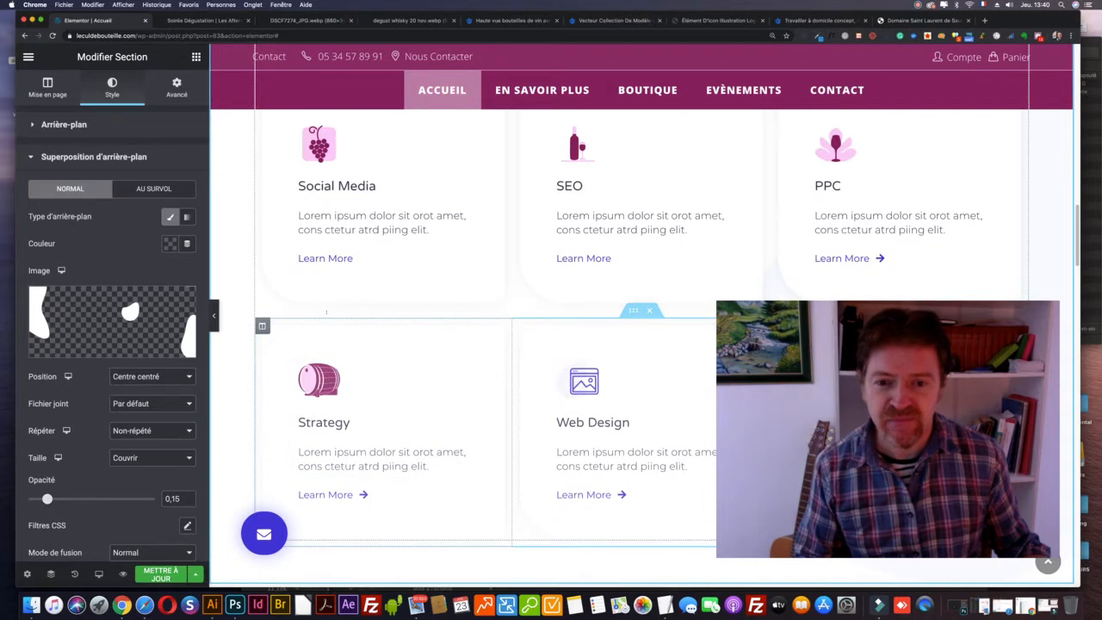
scroll(567, 278, up, 2)
scroll(567, 278, down, 3)
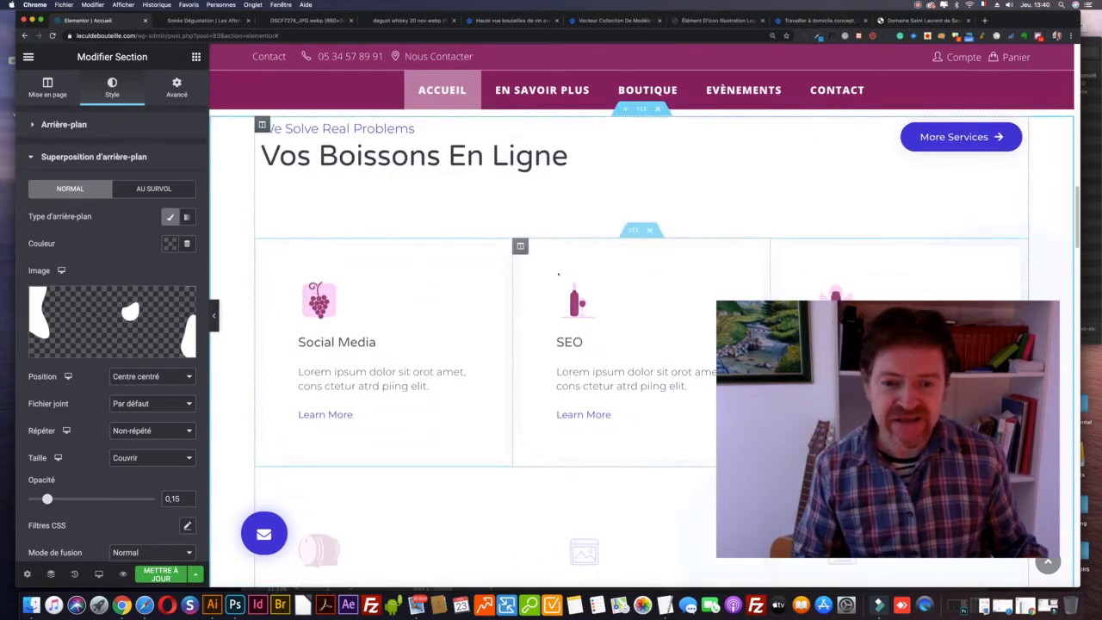
scroll(567, 278, down, 5)
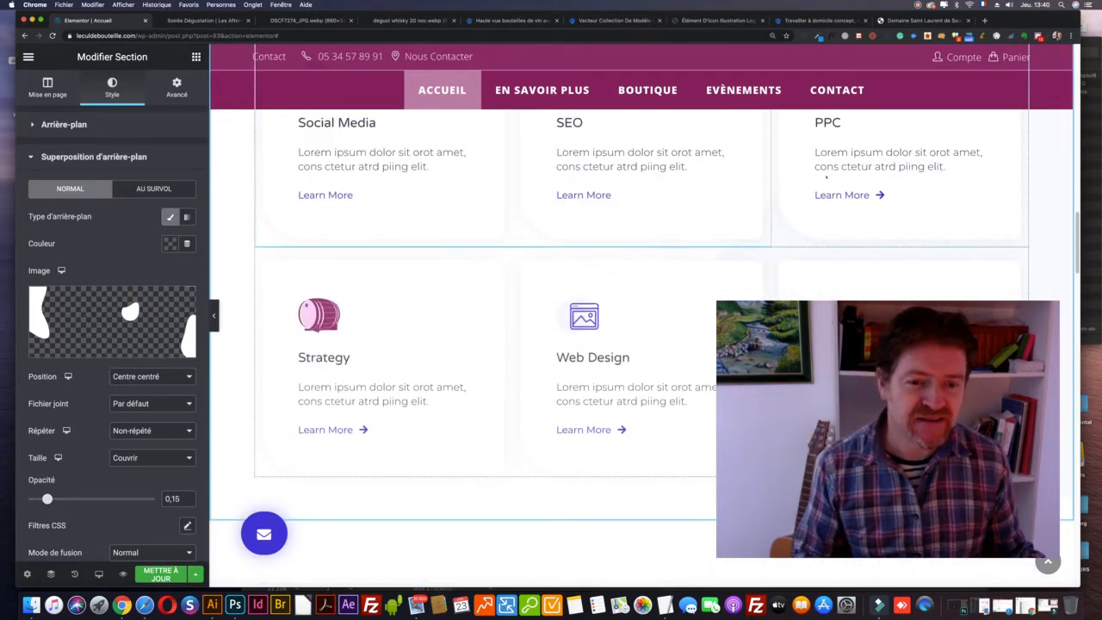
scroll(568, 278, up, 2)
scroll(544, 356, up, 4)
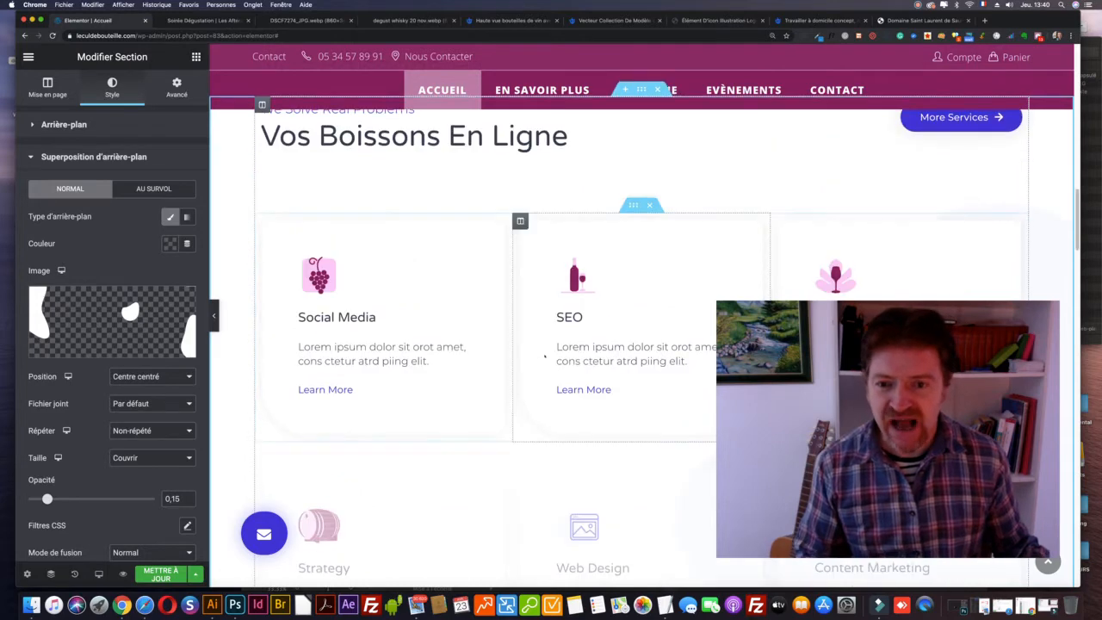
scroll(544, 356, down, 2)
scroll(544, 355, up, 6)
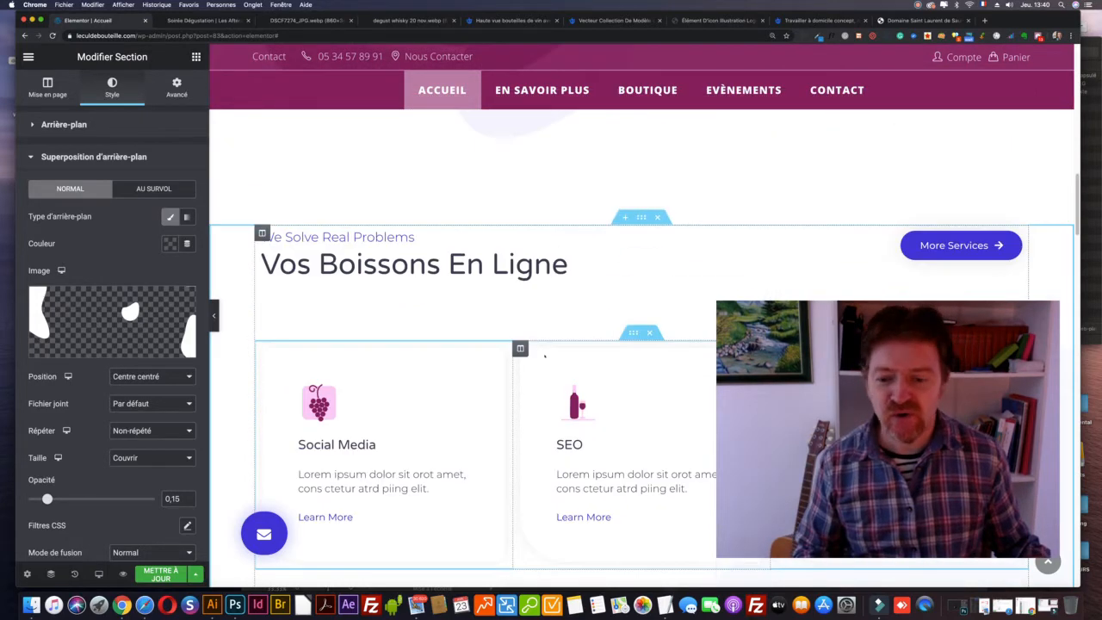
scroll(537, 343, down, 6)
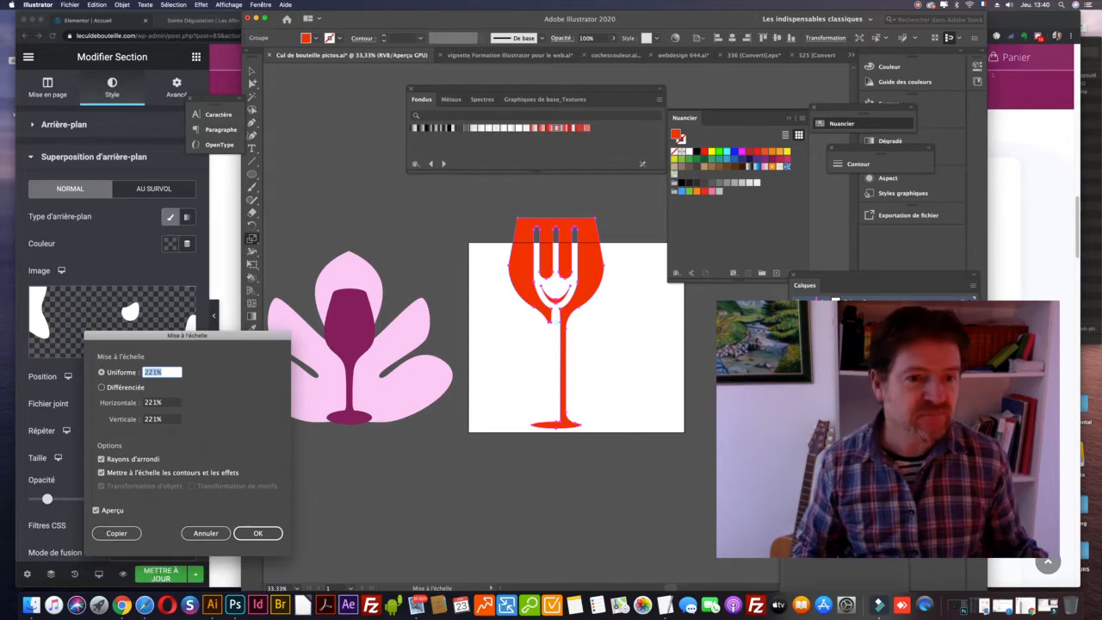
Step: Return to Chrome and view the Freepik page of the work-at-home vector illustration
key(super+Tab)
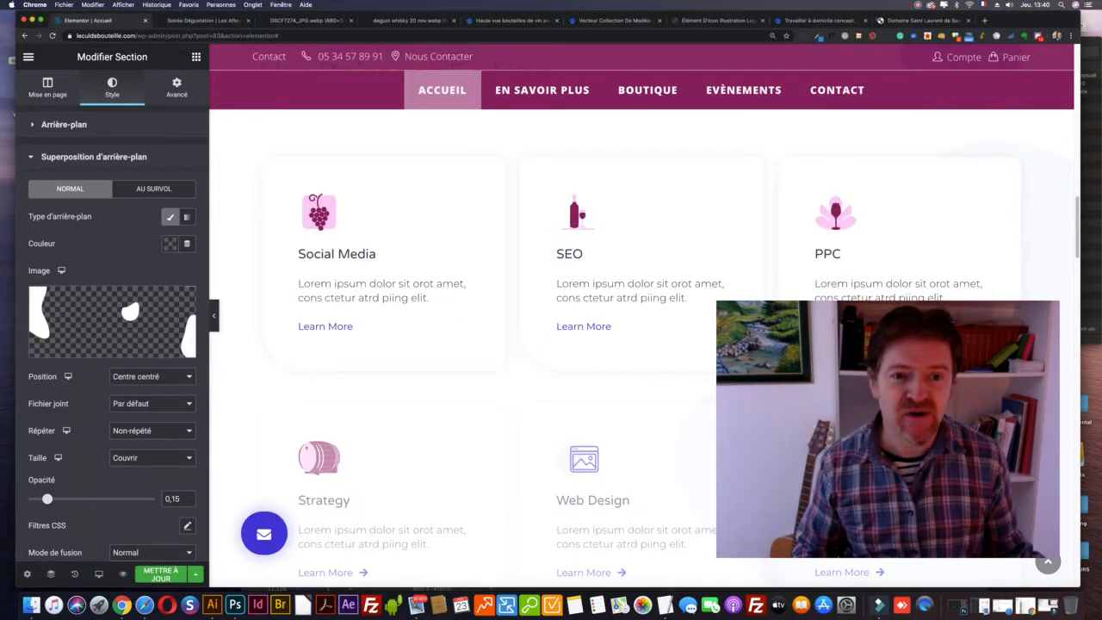
click(819, 20)
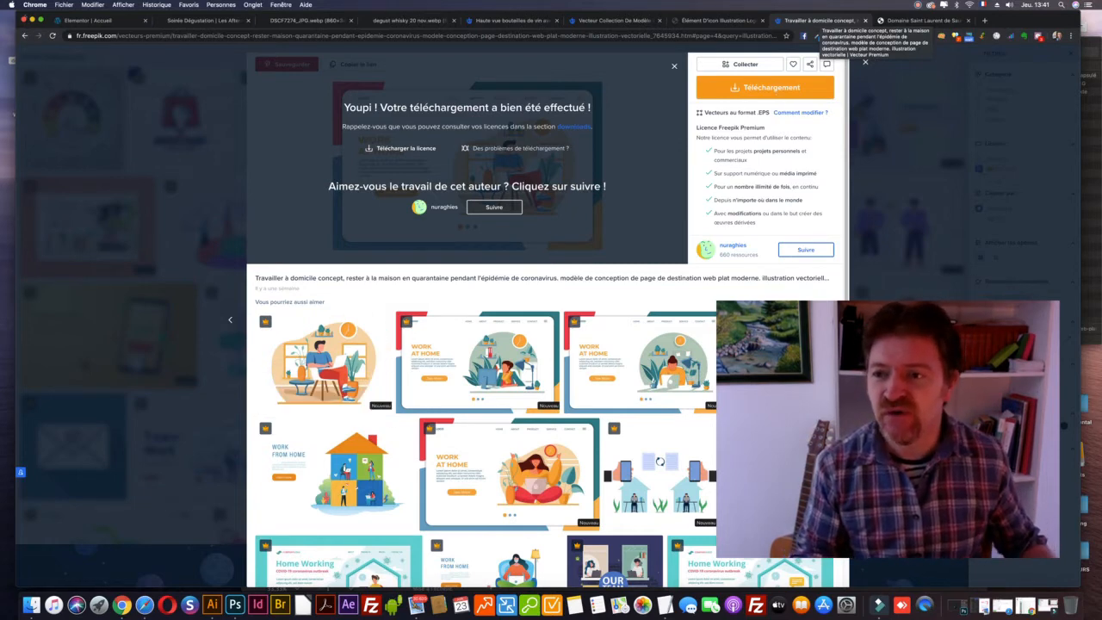
Step: Switch to Illustrator and reduce the uniform scale of the red wine glass with the fork to 193%
click(212, 605)
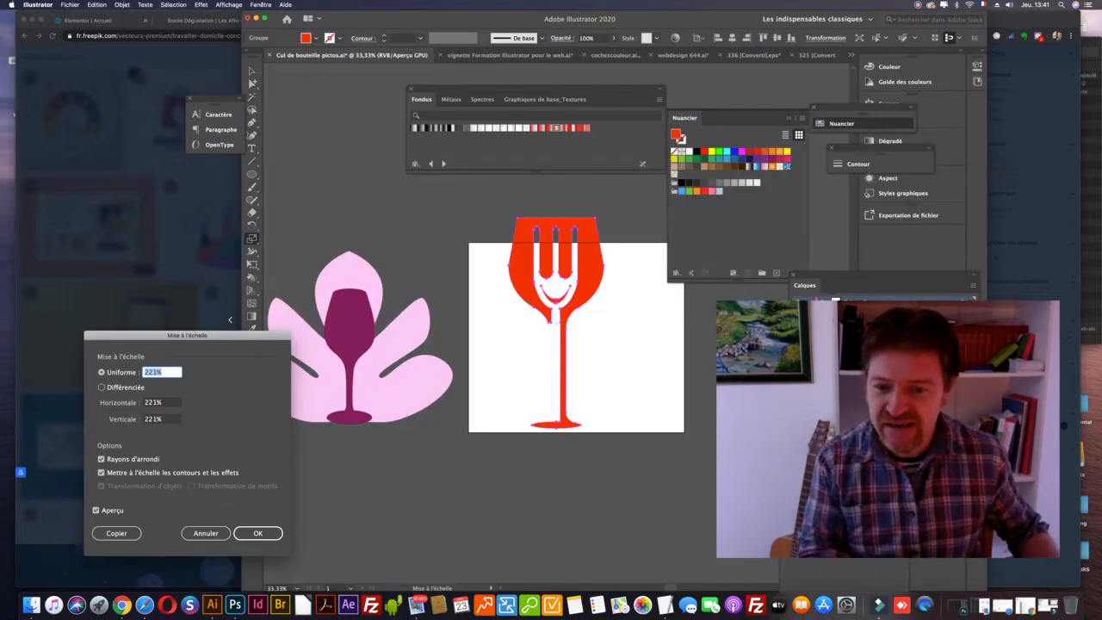
key(Down)
key(Down)
key(Down)
key(Down)
key(Down)
key(Down)
key(Down)
key(Down)
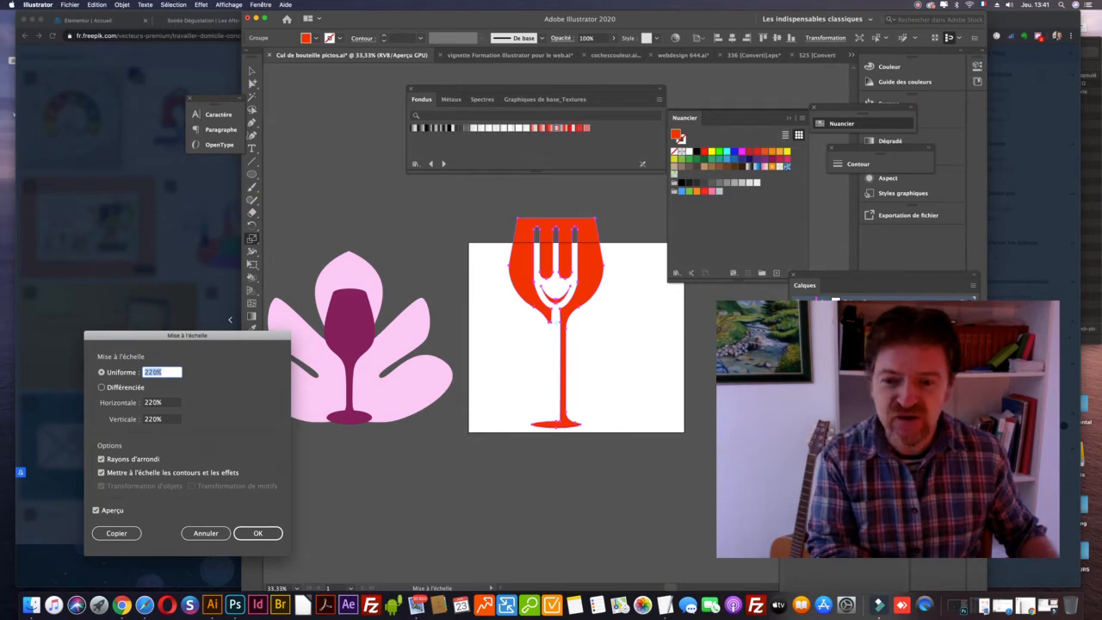
key(Down)
key(Down)
key(Down)
key(Down)
key(Down)
key(Down)
key(Down)
key(Down)
key(Down)
key(Down)
key(Down)
key(Down)
key(Down)
key(Down)
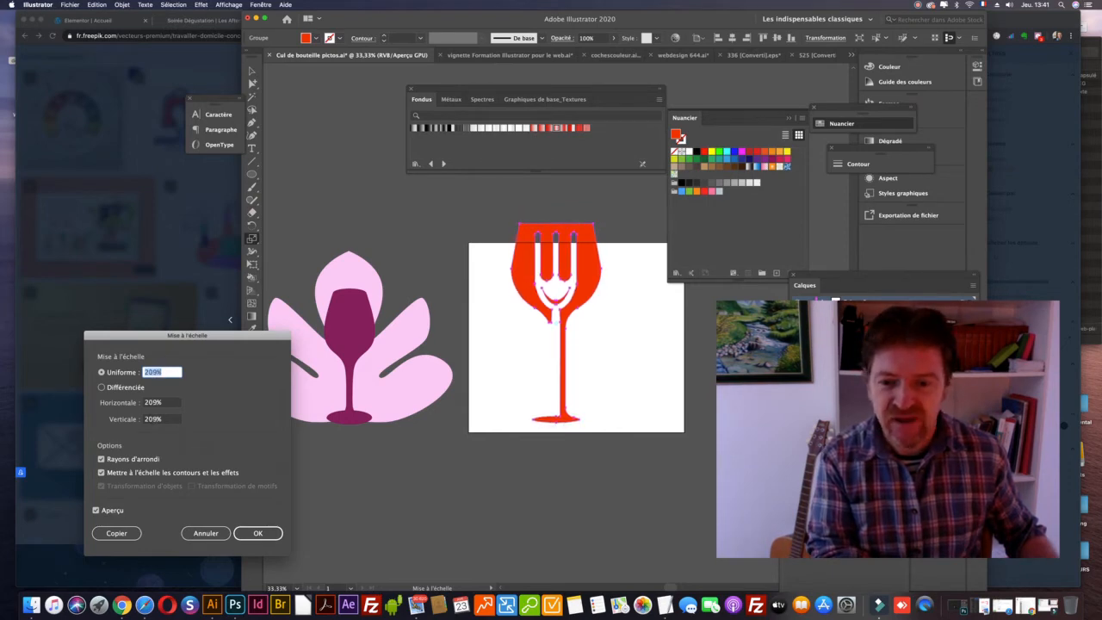
key(Down)
key(Down)
key(Down)
key(Down)
key(Down)
key(Down)
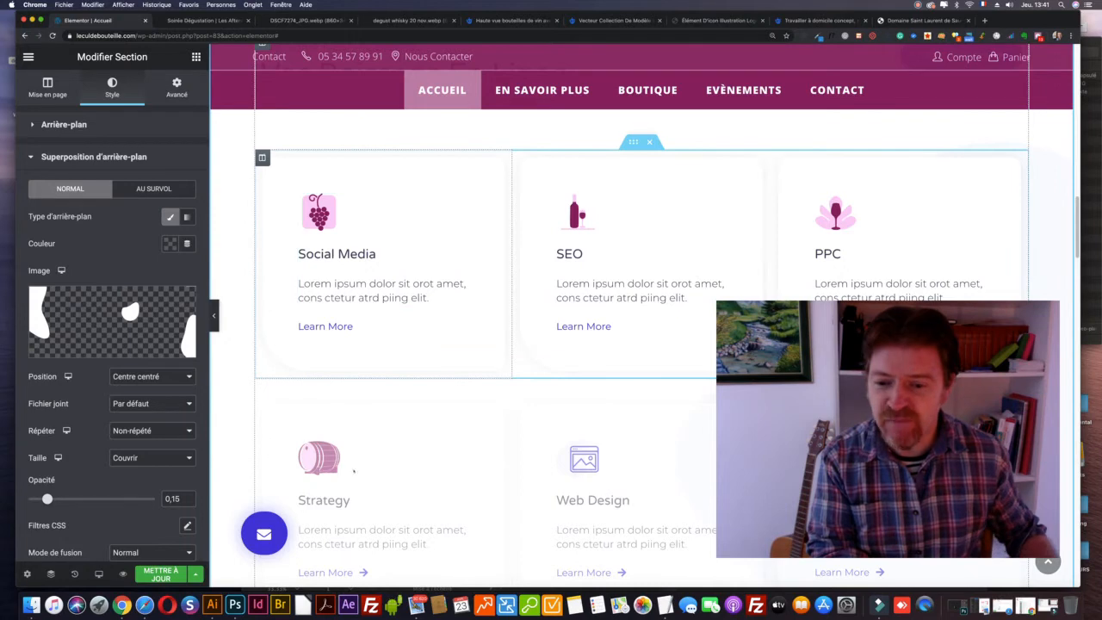
Step: Switch to Chrome and check the Web Design image box's picture details and pixel size in the media library
click(592, 459)
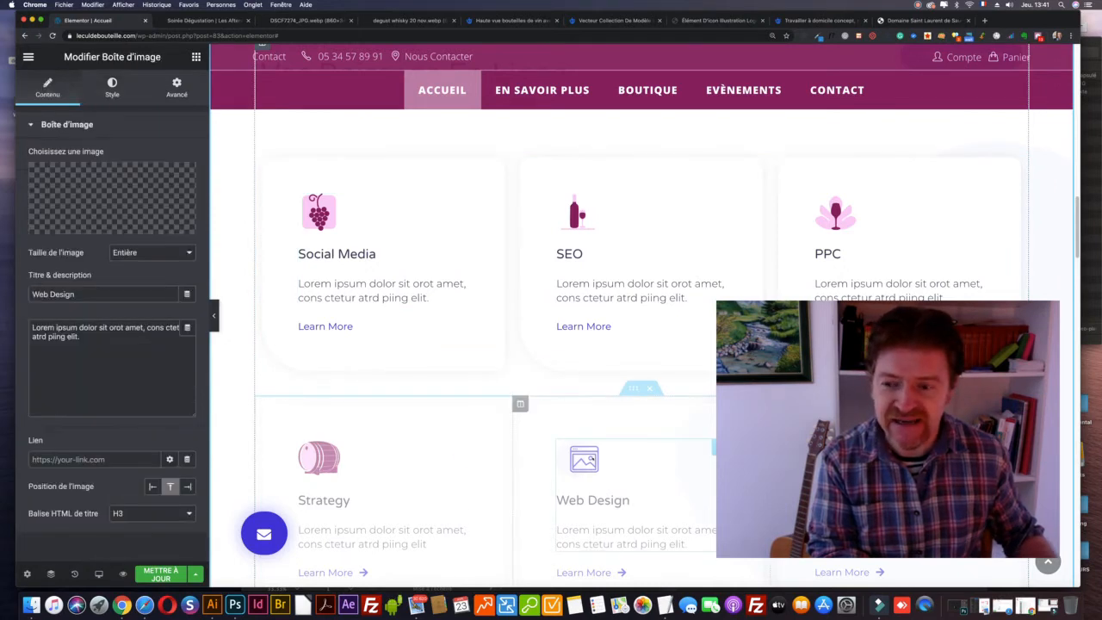
scroll(594, 457, down, 2)
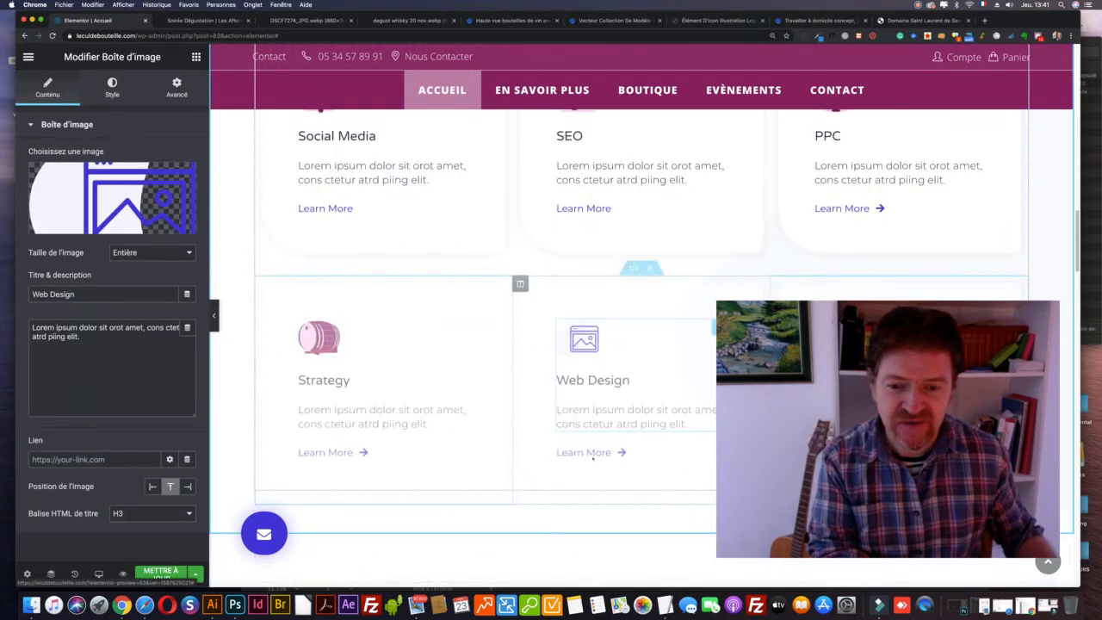
click(130, 192)
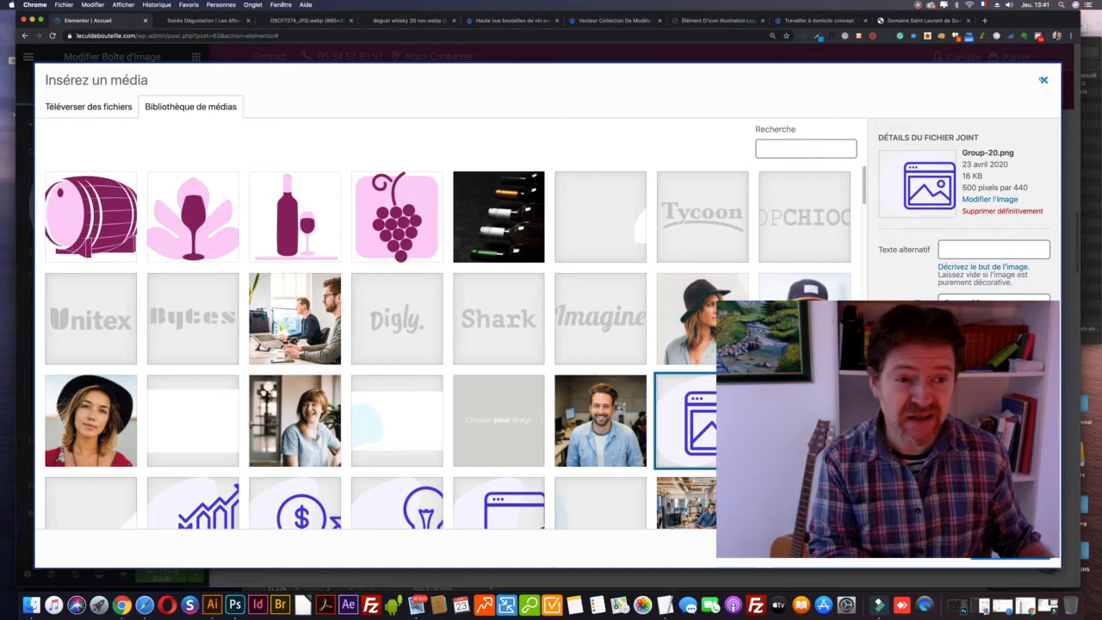
click(1044, 80)
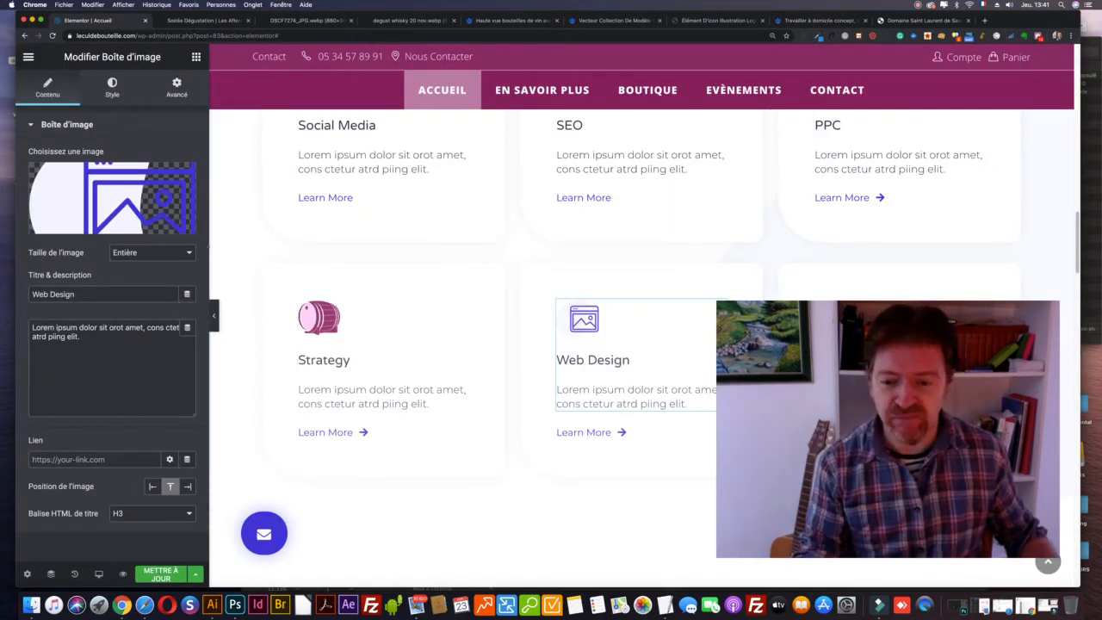
Step: Go back to Illustrator and apply the 193% uniform scaling to the red wine glass
click(212, 604)
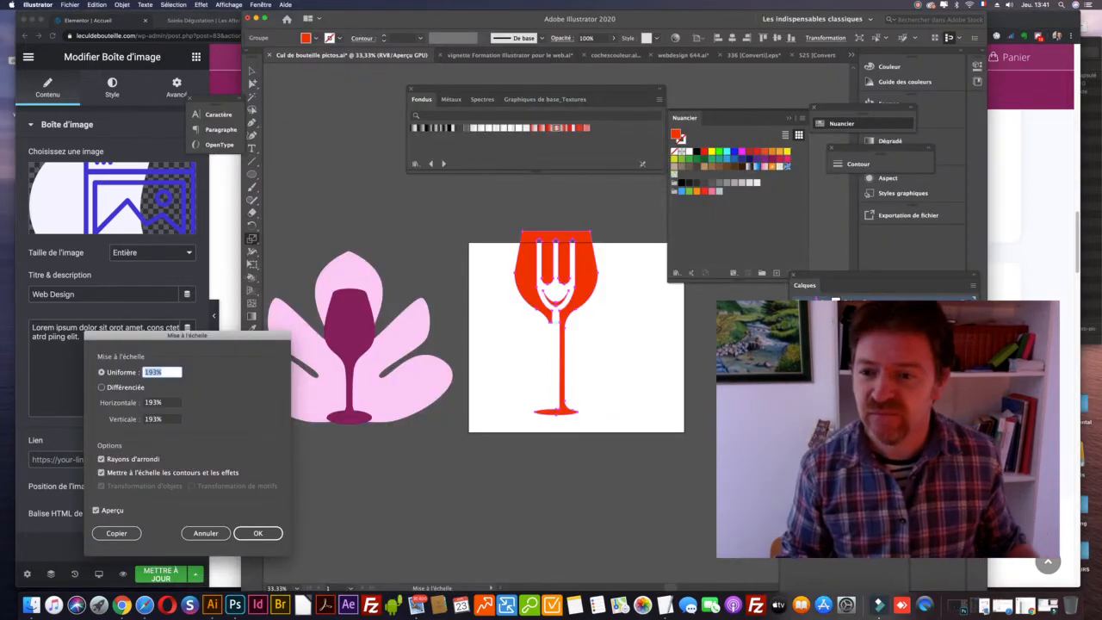
drag(236, 334, 523, 304)
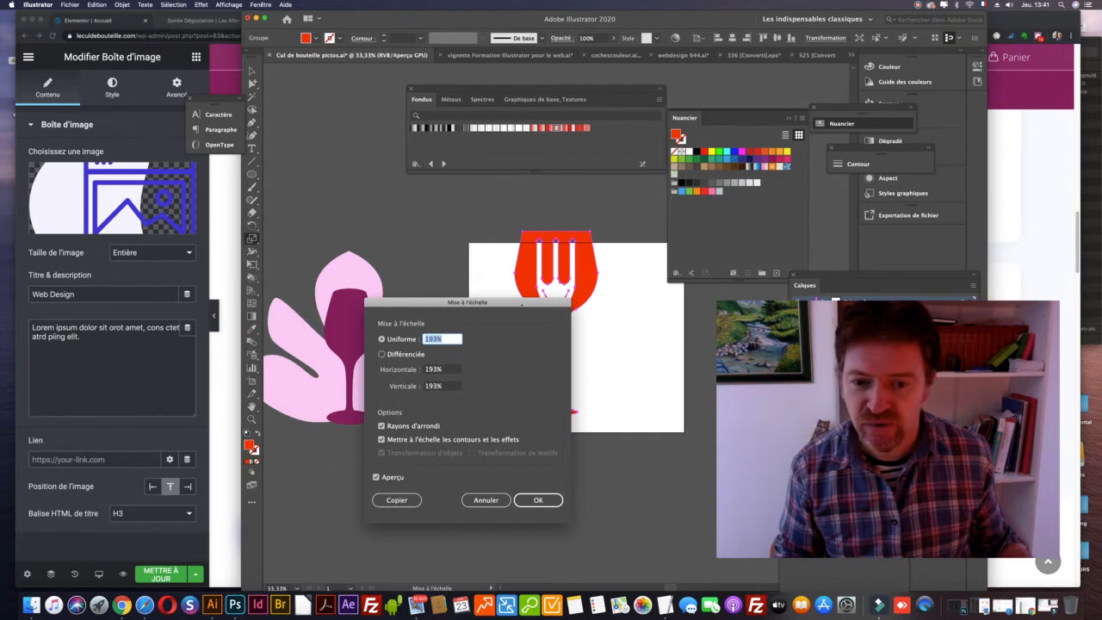
click(532, 499)
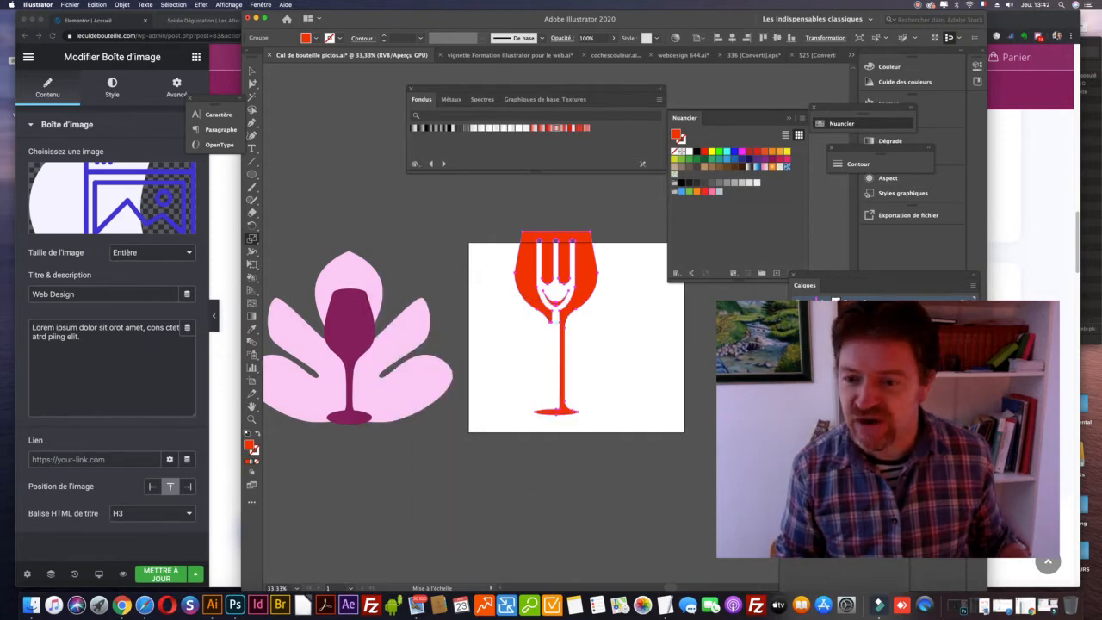
Step: Check the artboard's width and height in the artboard options
double_click(252, 381)
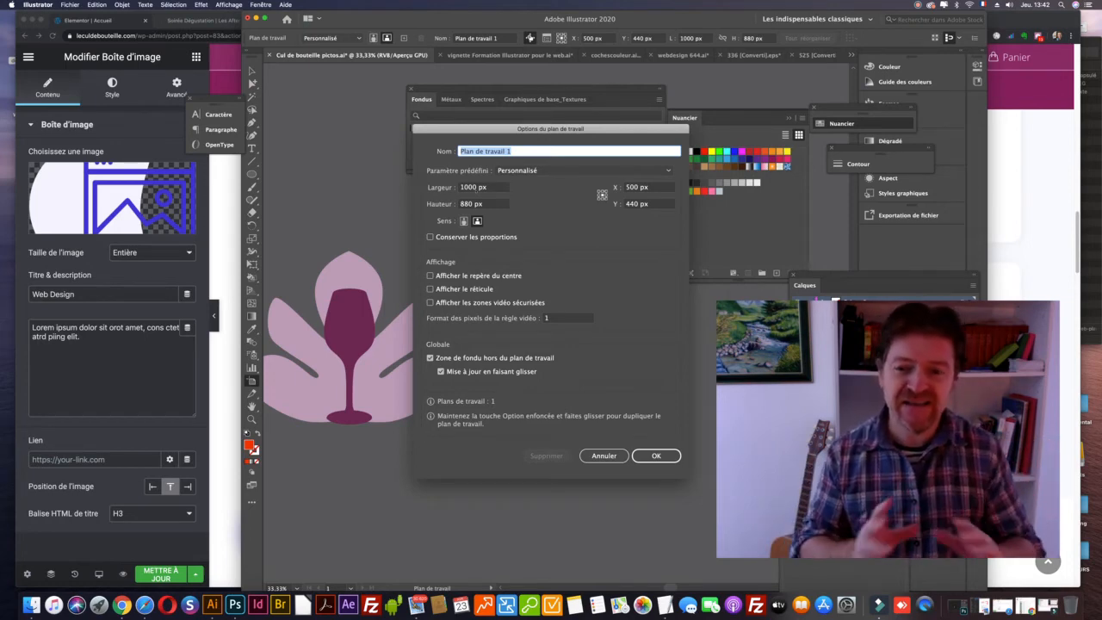
key(Tab)
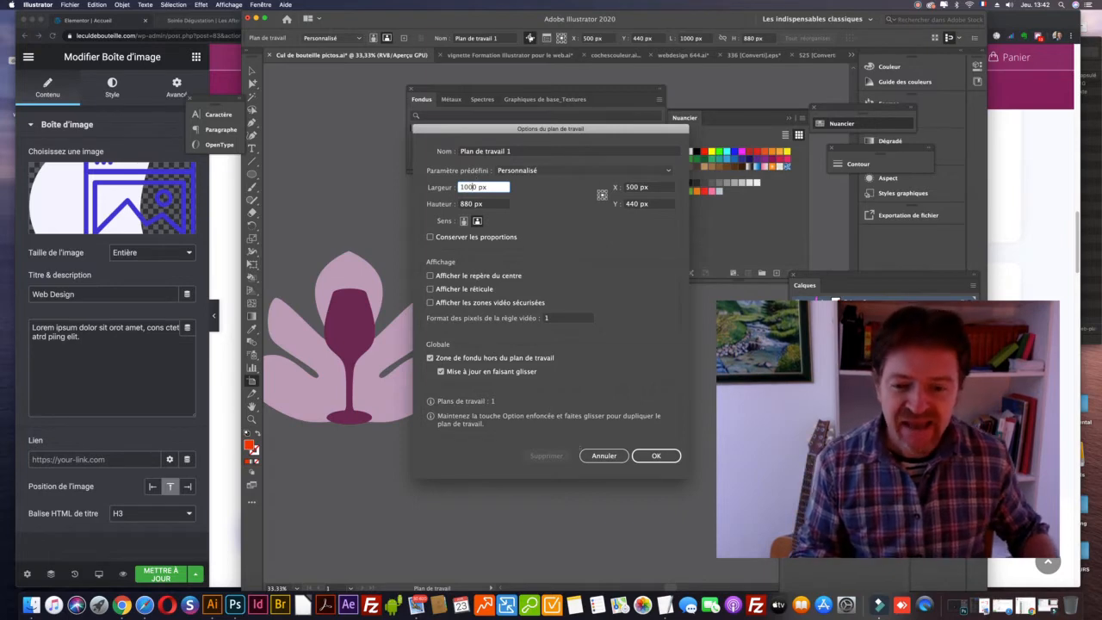
click(604, 455)
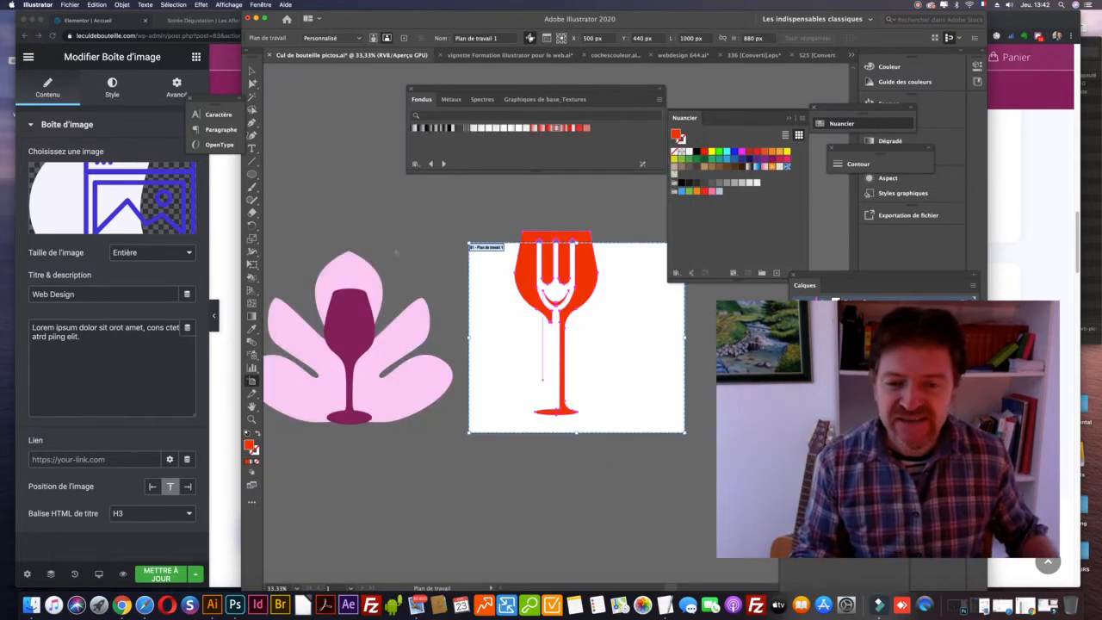
Step: Move the red wine glass fully inside the artboard, roughly centred, and deselect it
key(v)
drag(583, 260, 588, 267)
click(395, 194)
Step: Recolour the red wine glass with the purple sampled from the small glass in the lotus, using the Eyedropper
key(a)
click(360, 325)
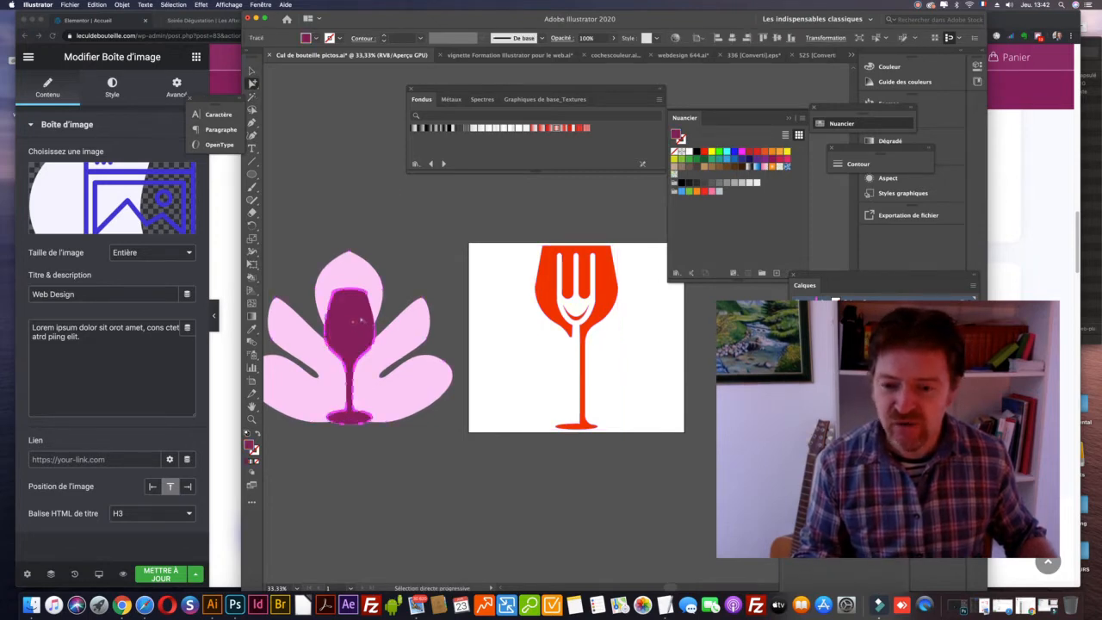
click(419, 265)
click(613, 254)
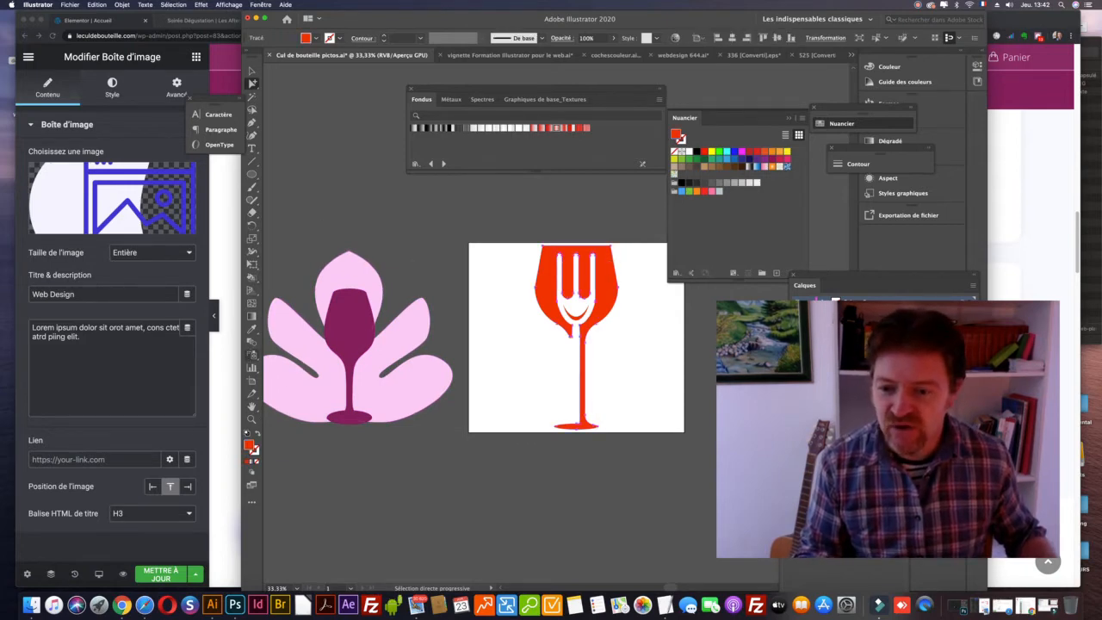
click(251, 329)
click(337, 319)
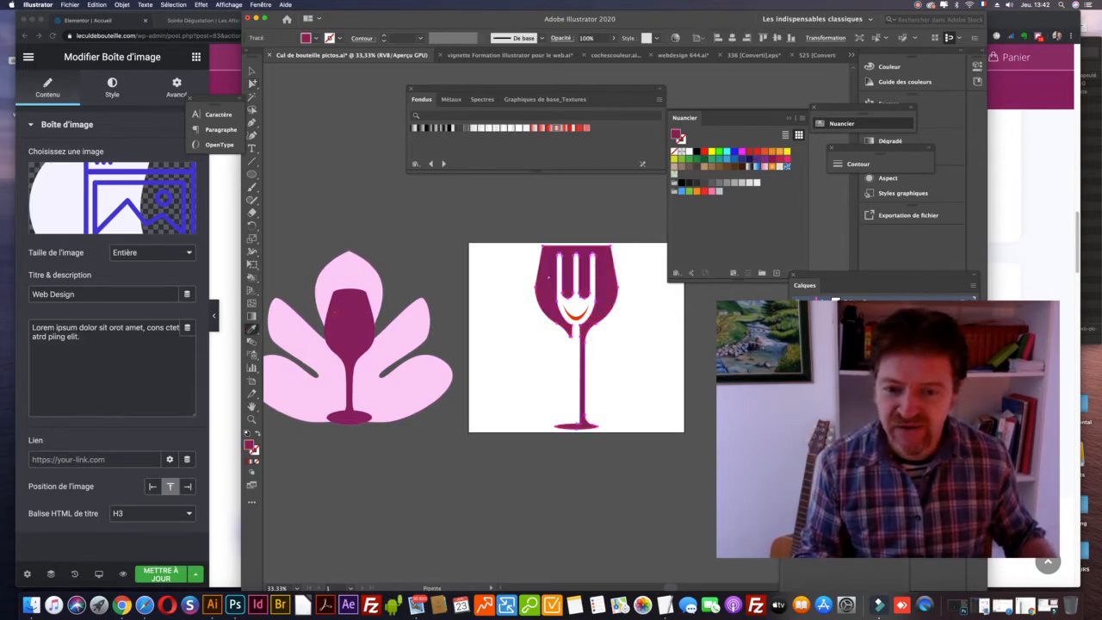
Step: Recolour the red smile on the fork with the purple sampled from the lotus glass, and deselect it
click(252, 83)
click(582, 318)
click(251, 329)
click(400, 342)
click(332, 308)
click(253, 83)
click(390, 148)
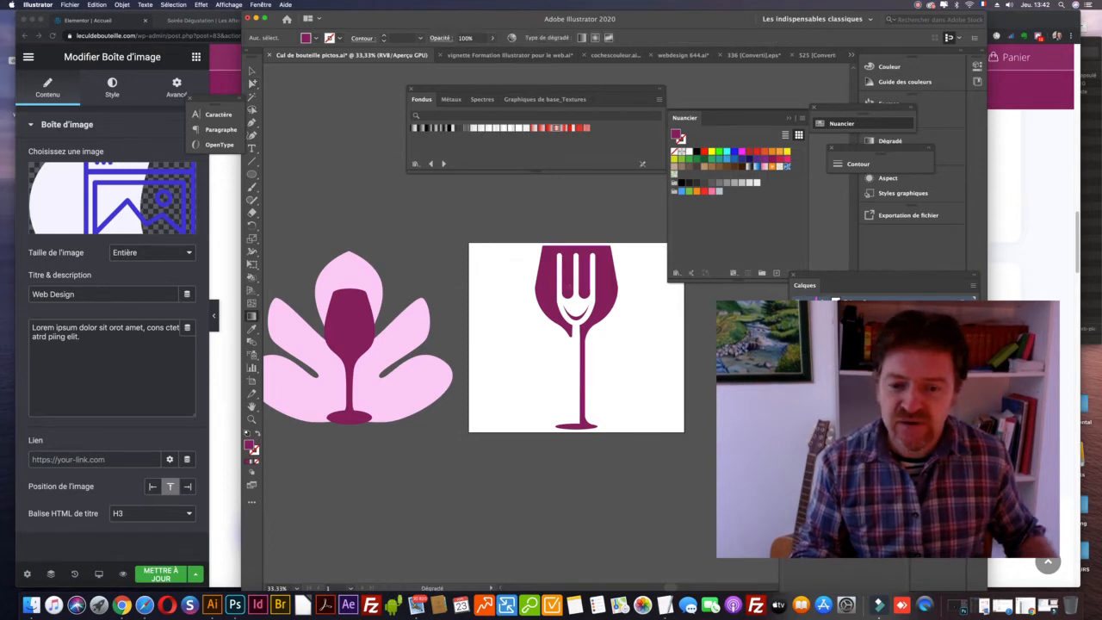
key(h)
key(a)
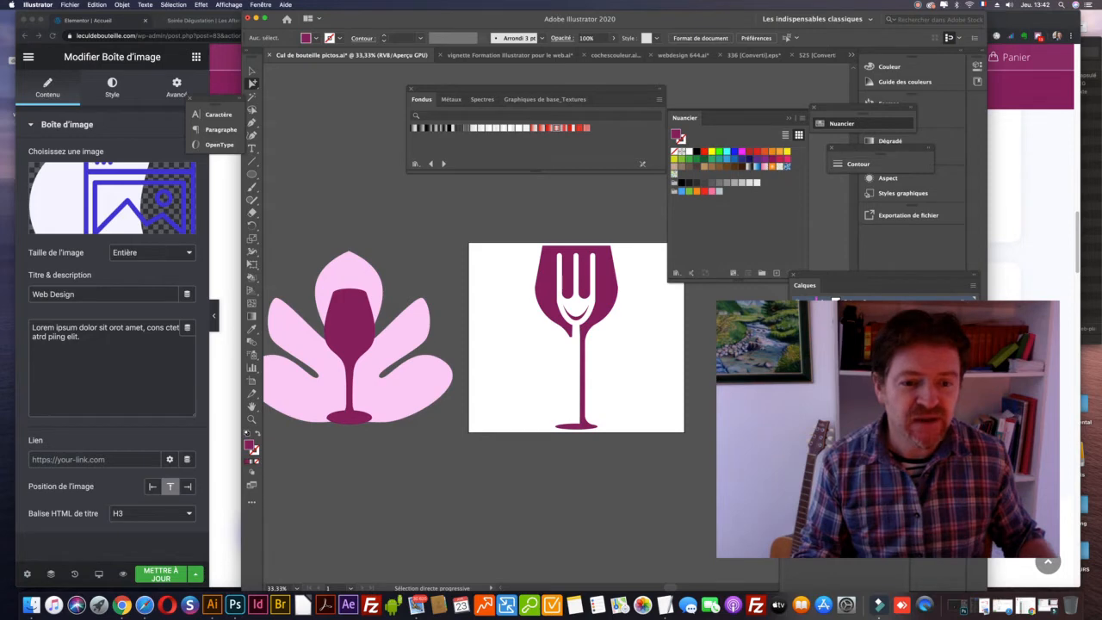
Step: Bring the layer list into view and examine the artwork on the earlier pictogram layers by toggling the layer display
drag(761, 280, 347, 420)
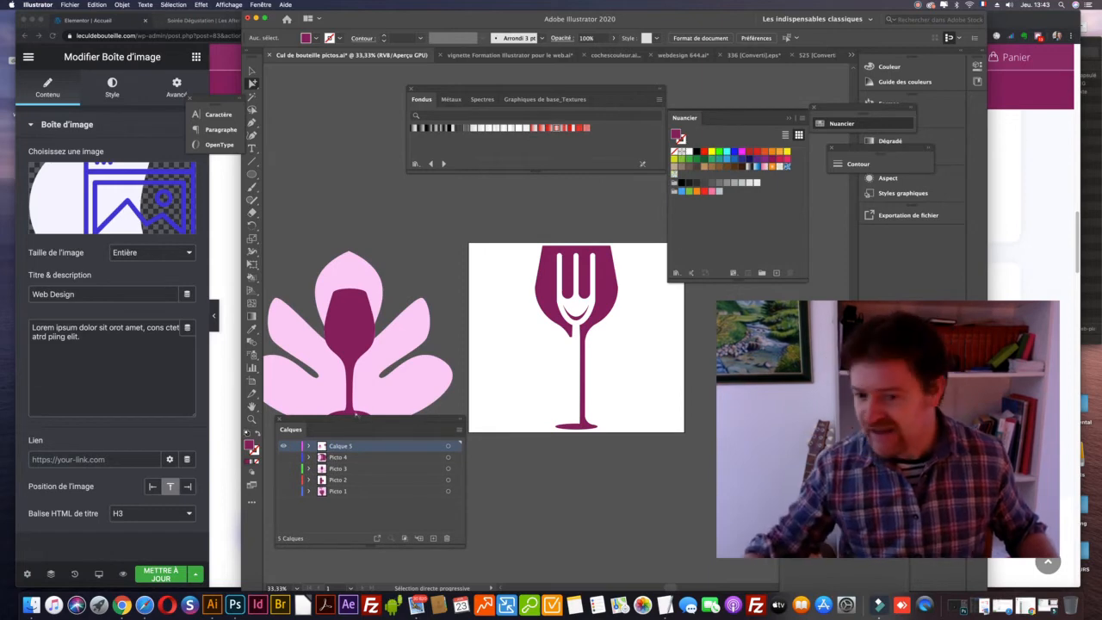
key(super+y)
key(super+y)
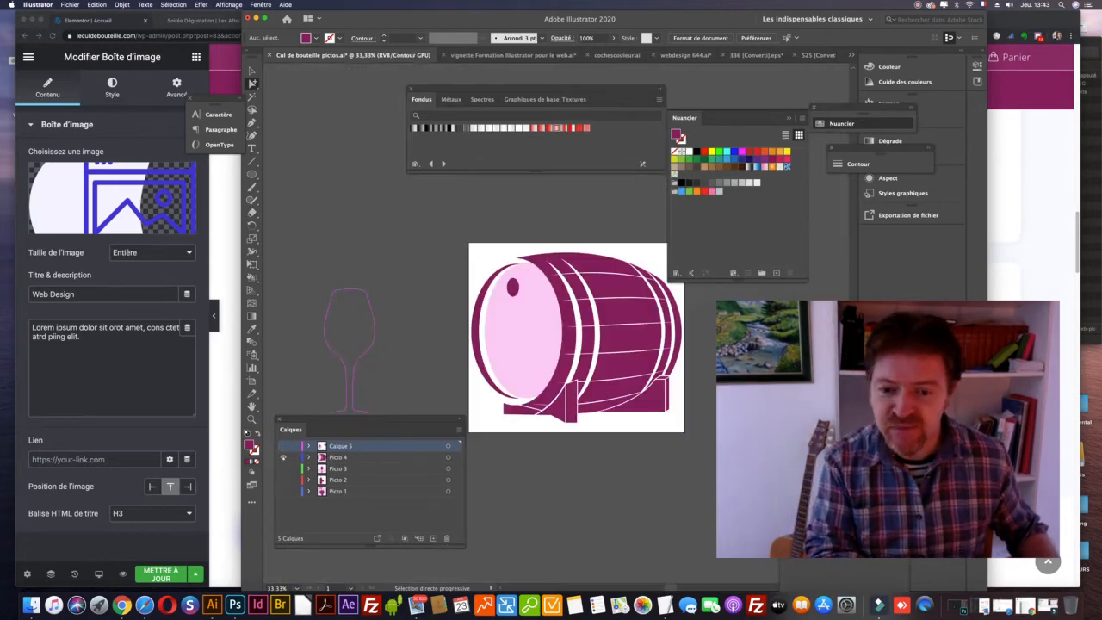
key(super+y)
key(super+y)
key(super+y)
key(super+y)
key(super+y)
key(super+y)
key(super+y)
key(super+y)
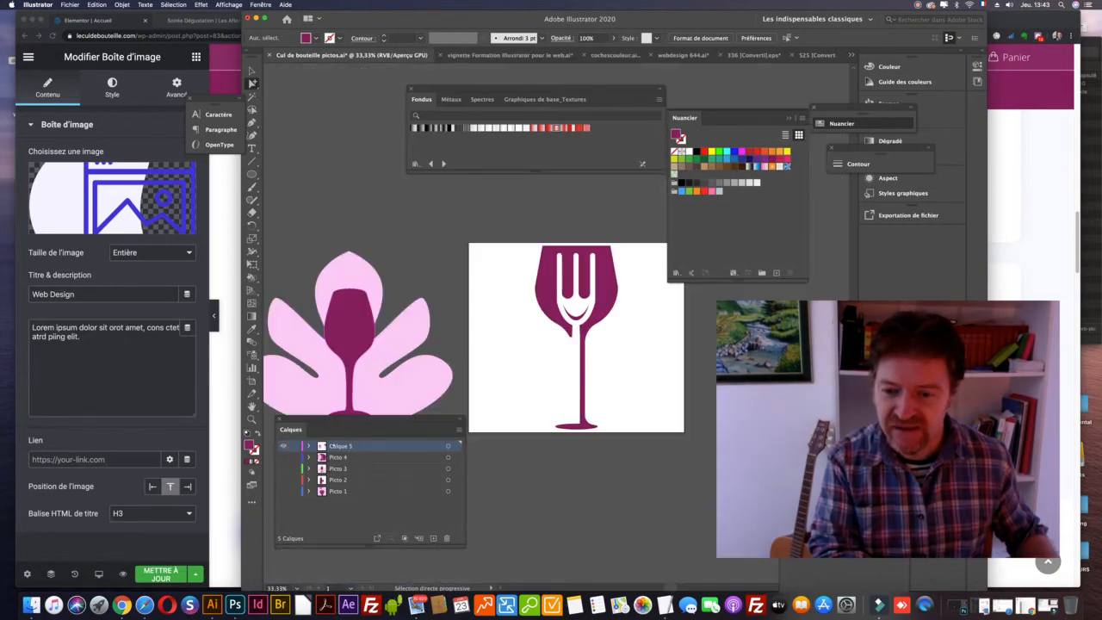
Step: Rename the wine glass and fork layer as Picto 5
double_click(340, 445)
text(Picto 5)
key(Return)
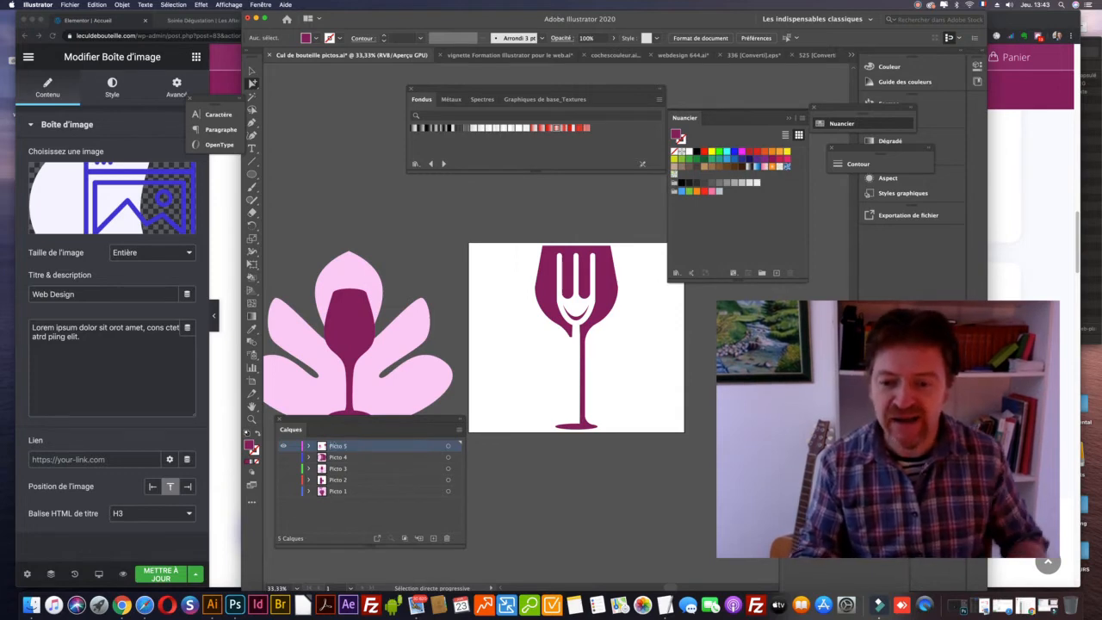
Step: Clear the floating panels away from the pink lotus with the small glass, and delete that reference artwork
drag(371, 422, 390, 139)
click(659, 89)
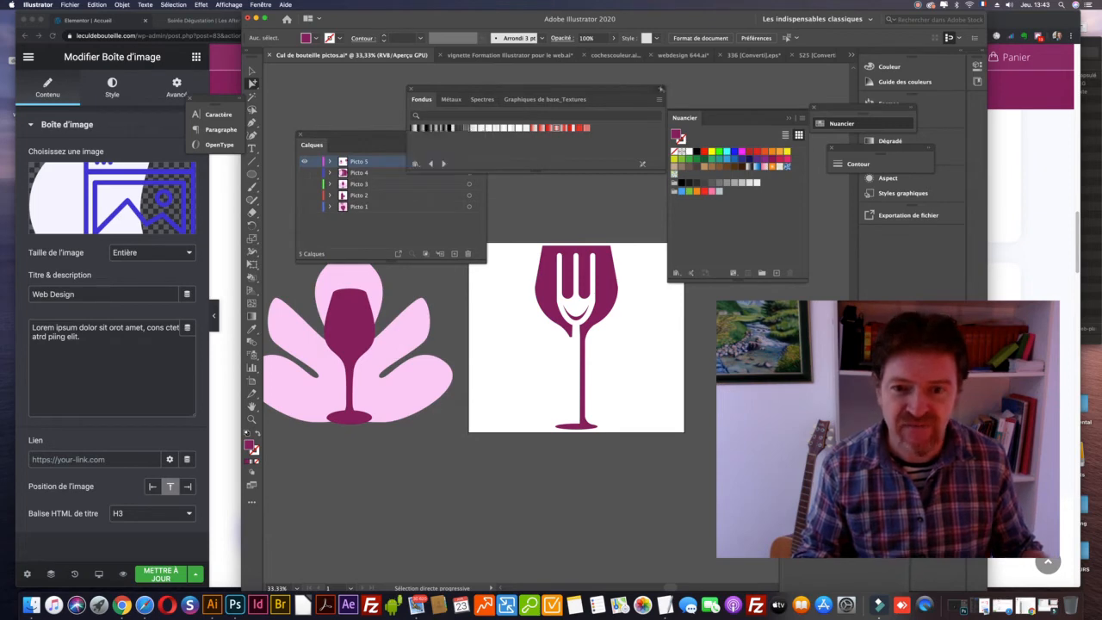
drag(465, 89, 645, 76)
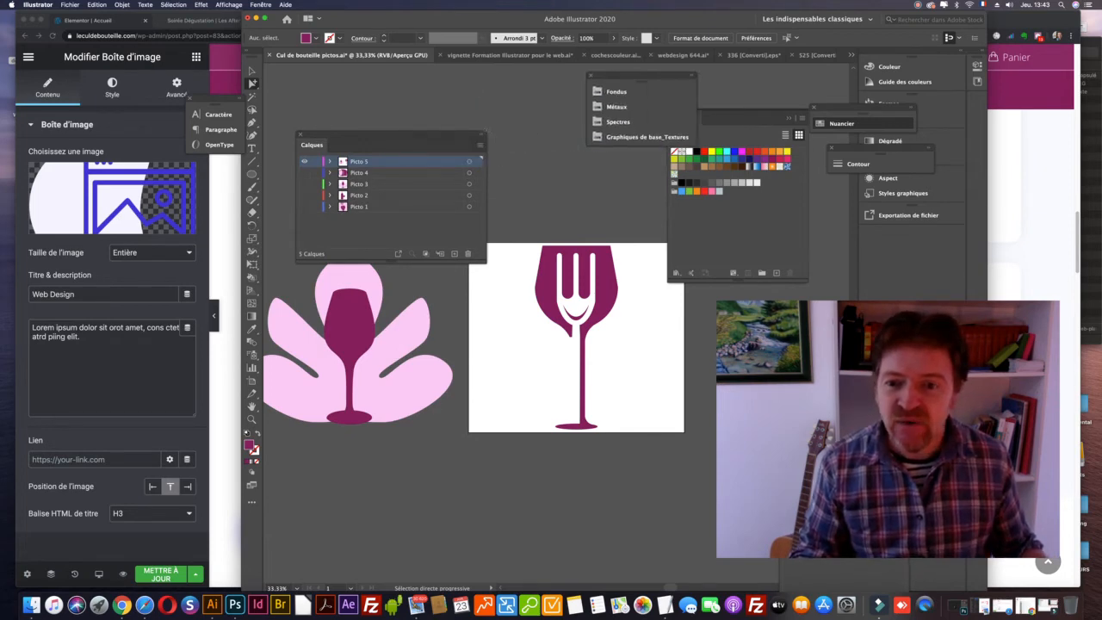
drag(388, 138, 367, 64)
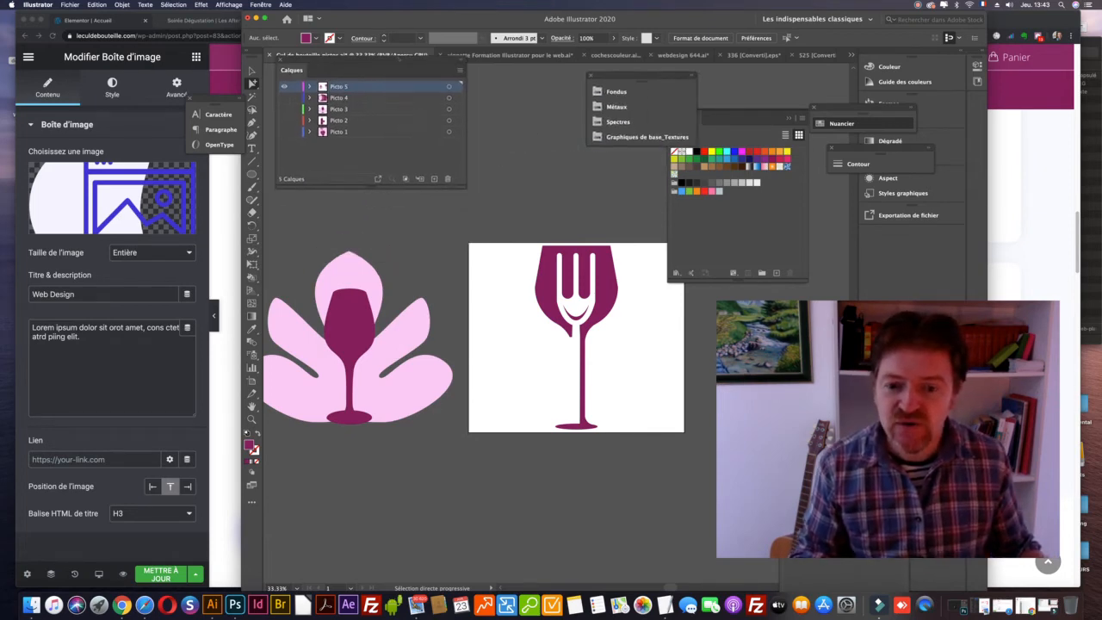
click(331, 378)
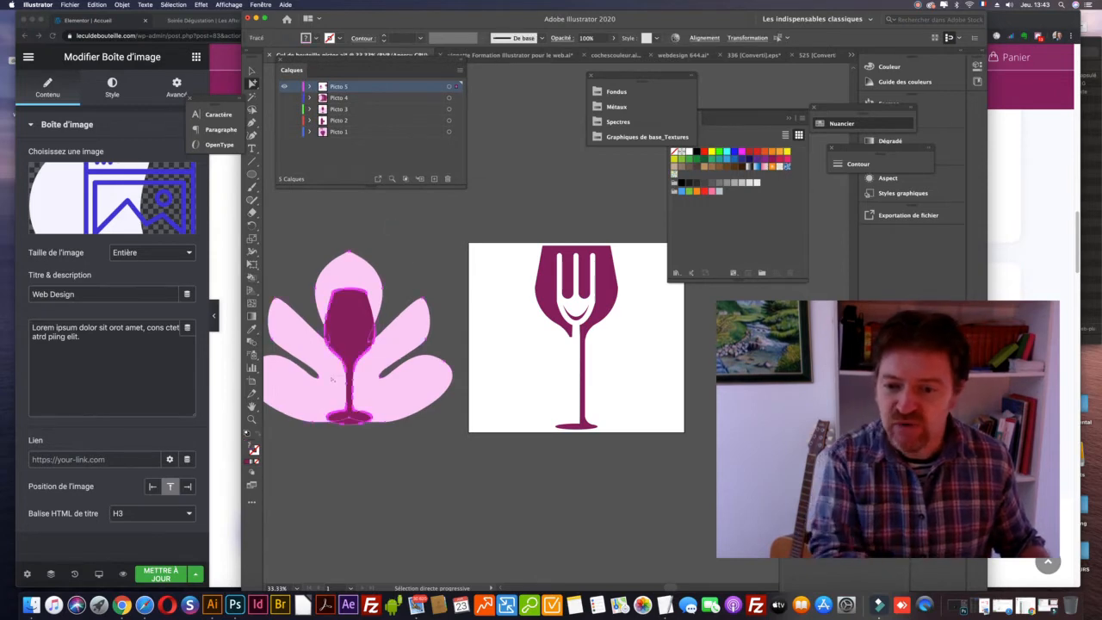
key(Delete)
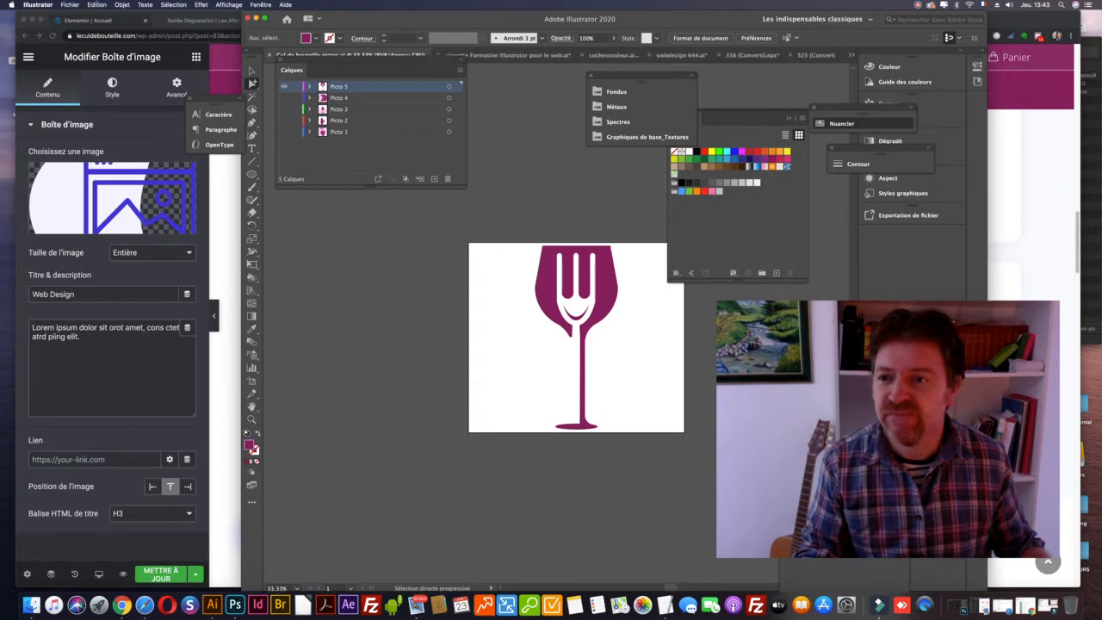
Step: Open the legacy Save for Web export for the icon and enable transparency
click(70, 4)
mouse_move(86, 145)
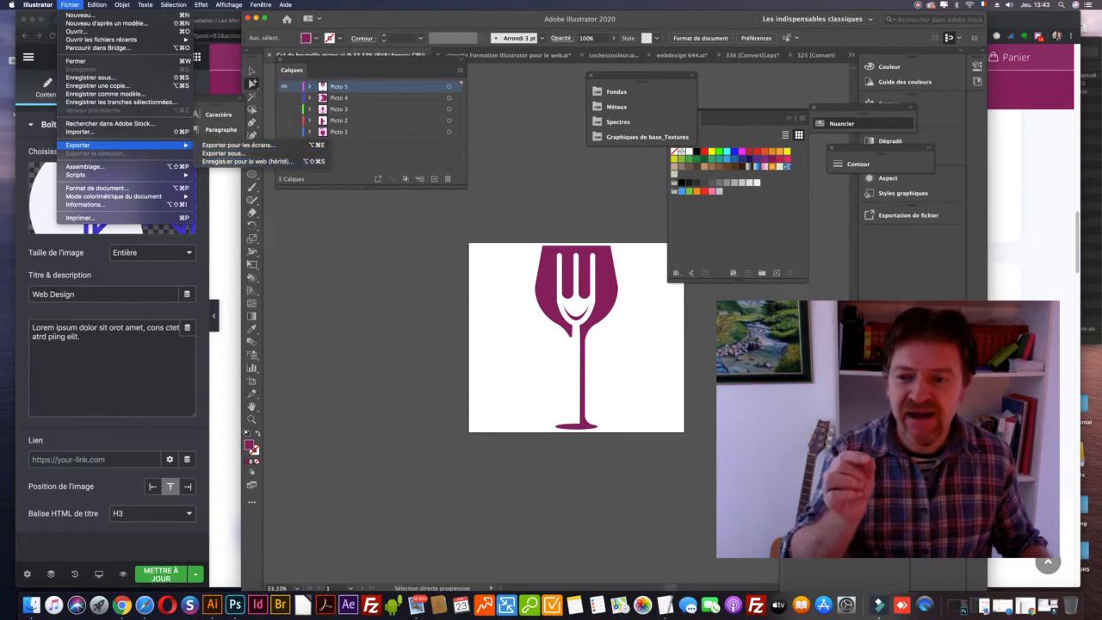
click(421, 150)
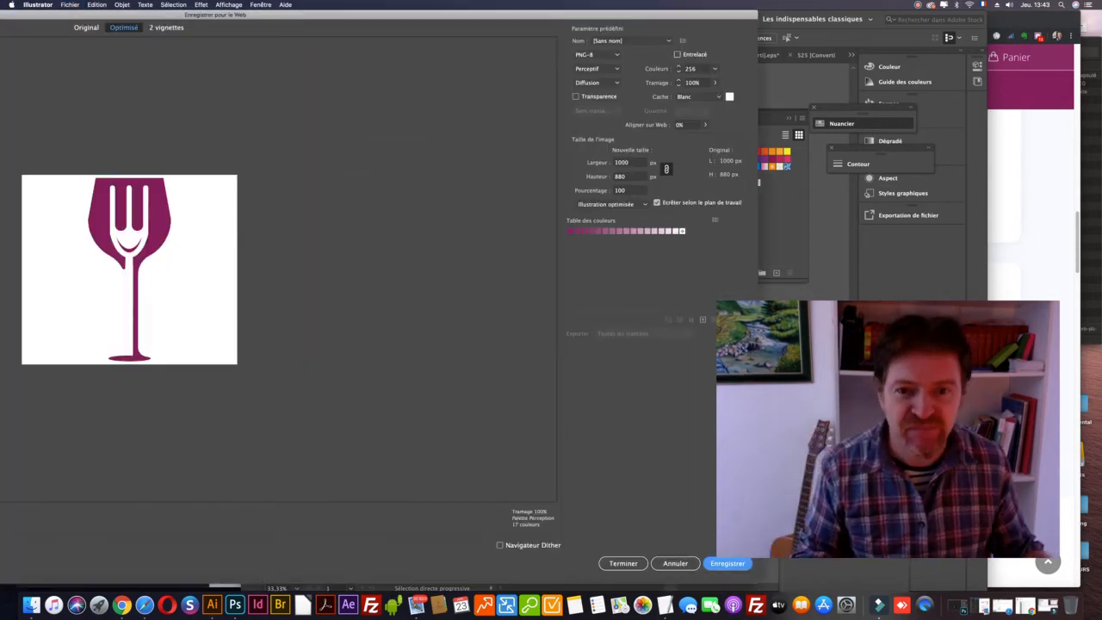
click(576, 97)
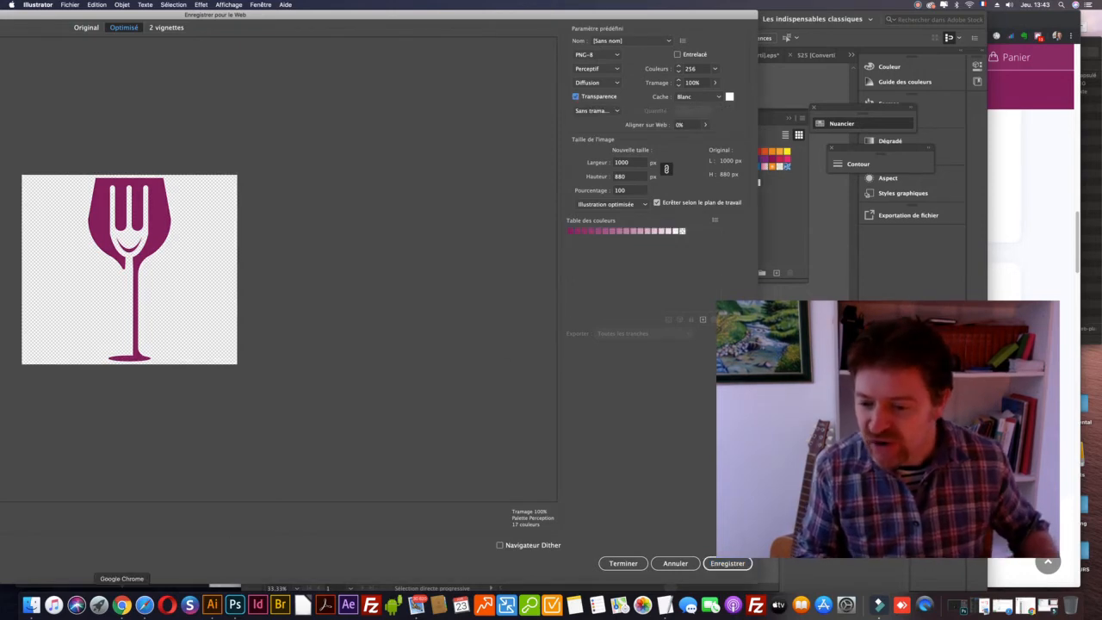
Step: Switch to Chrome and compare the pictograms already placed in the home page's image boxes
click(121, 606)
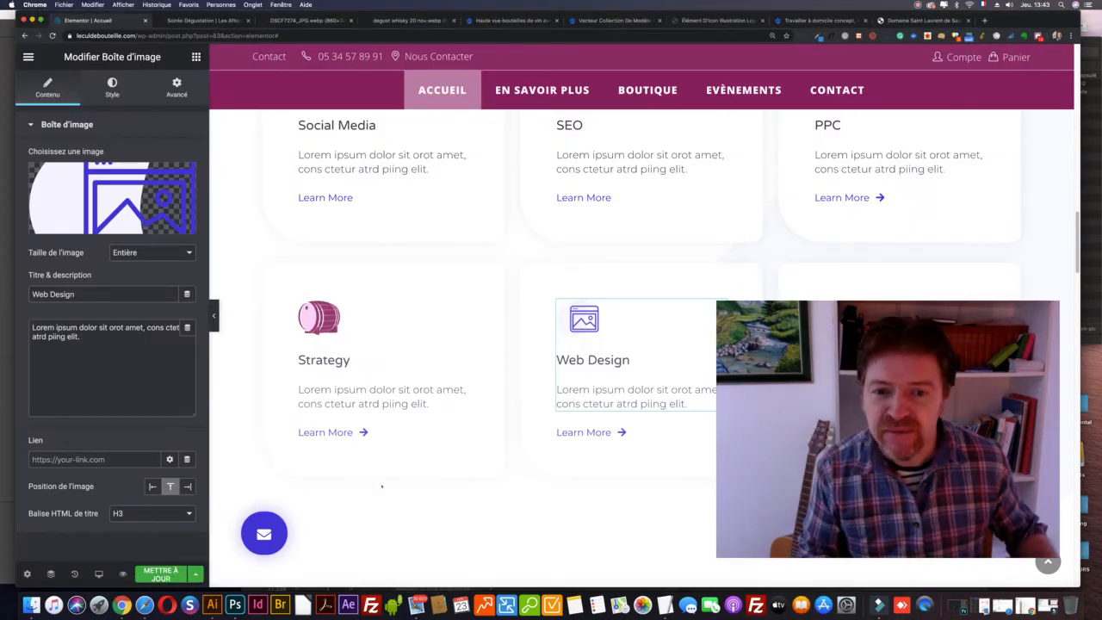
scroll(382, 487, up, 5)
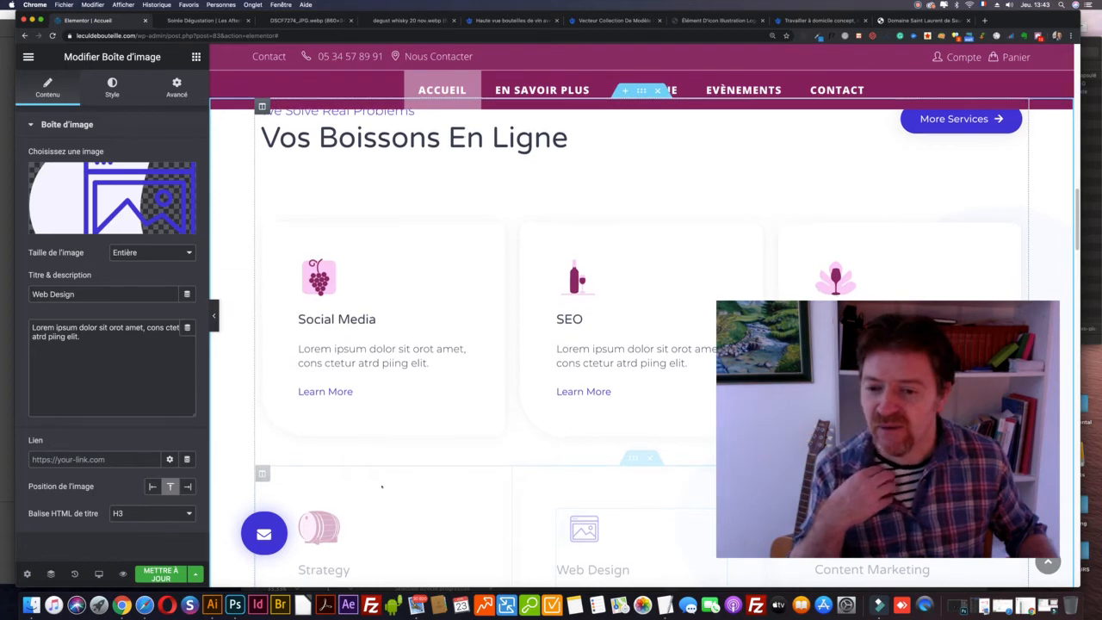
scroll(382, 486, down, 8)
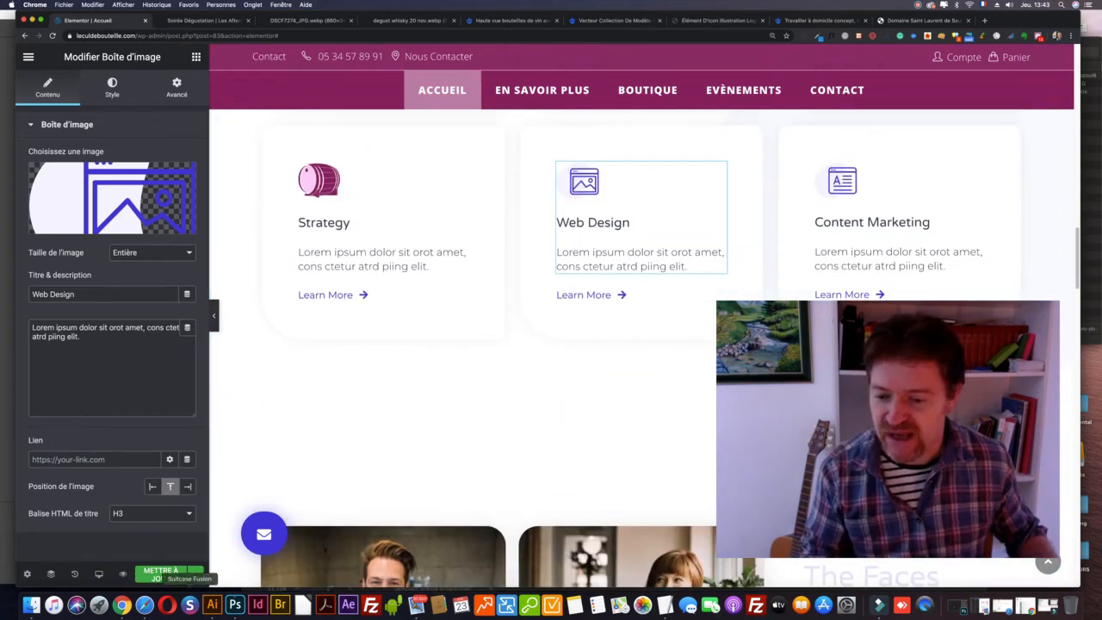
click(234, 605)
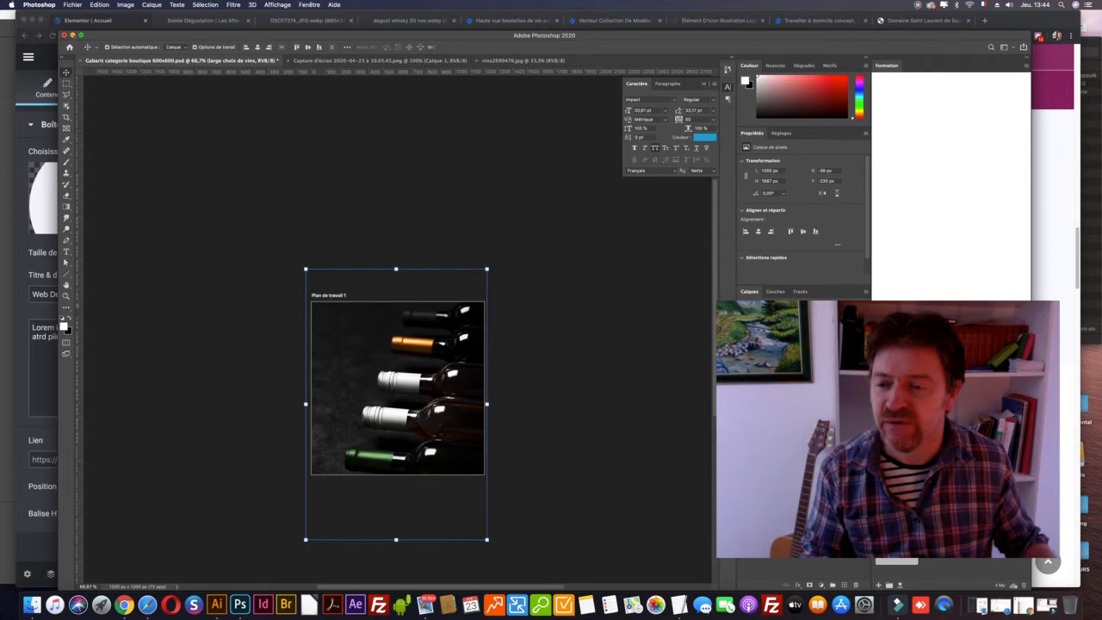
click(72, 35)
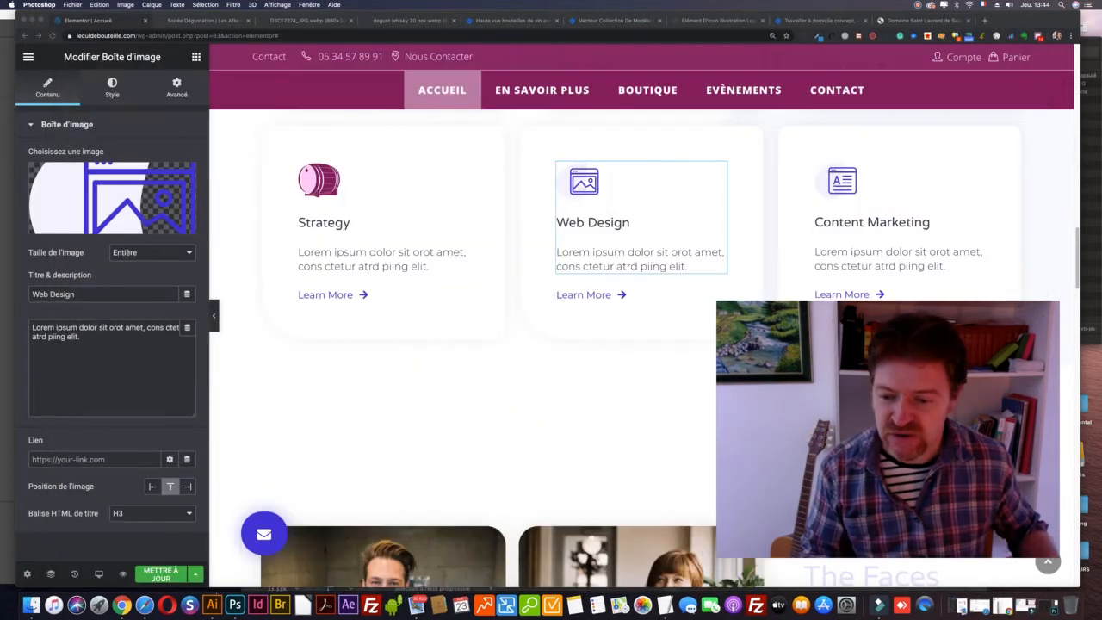
Step: Return to Illustrator's web export, disable transparency and set the image width to 500 px
click(213, 605)
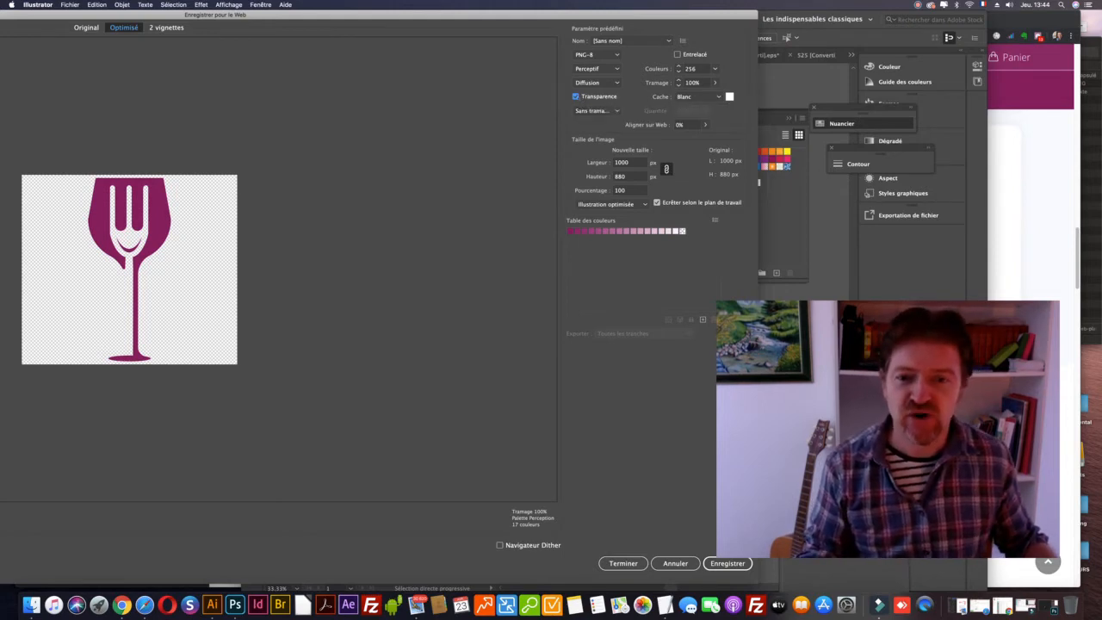
click(575, 96)
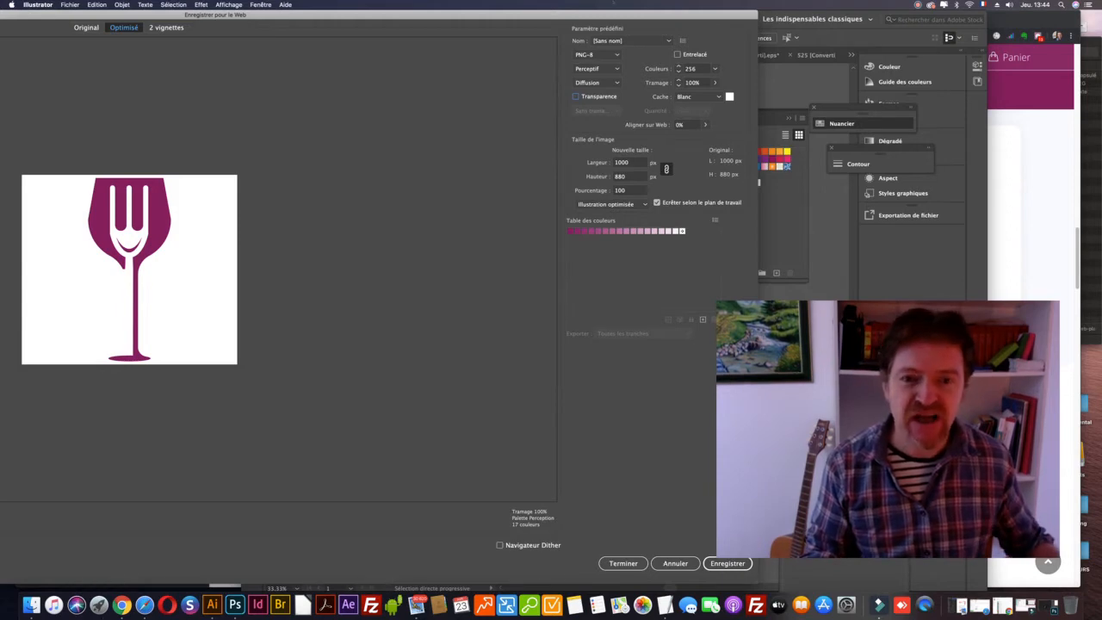
drag(623, 14, 583, 14)
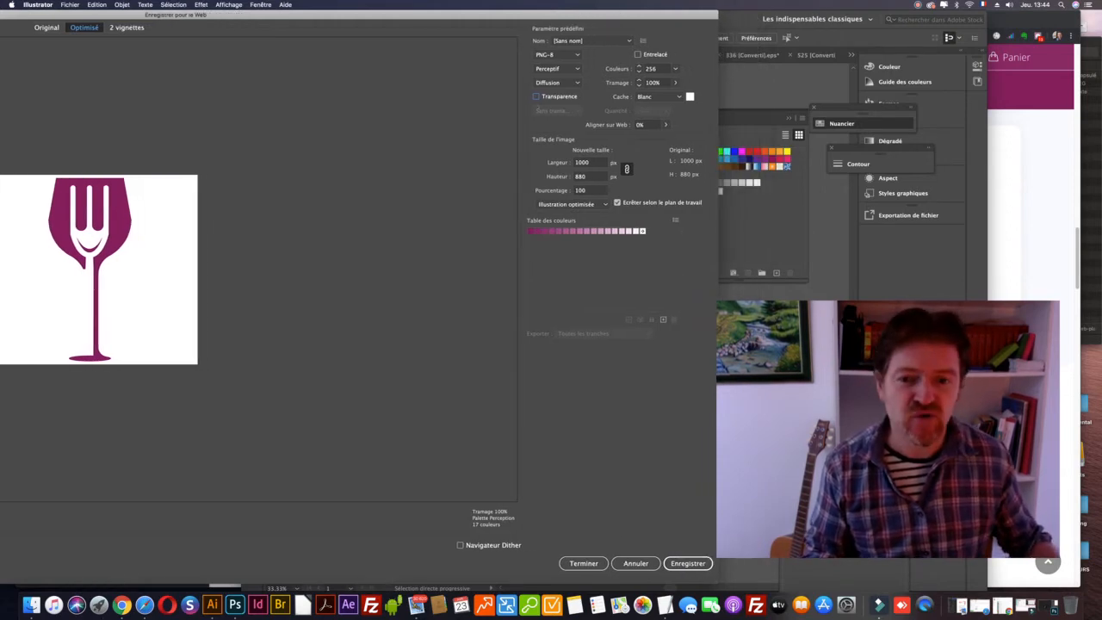
click(588, 162)
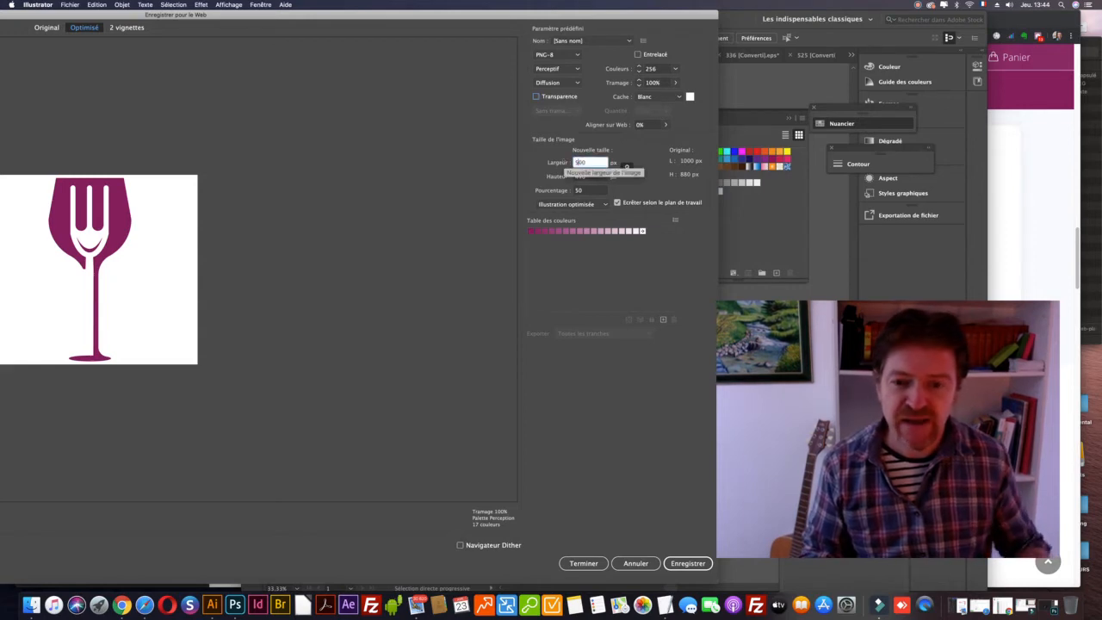
text(500)
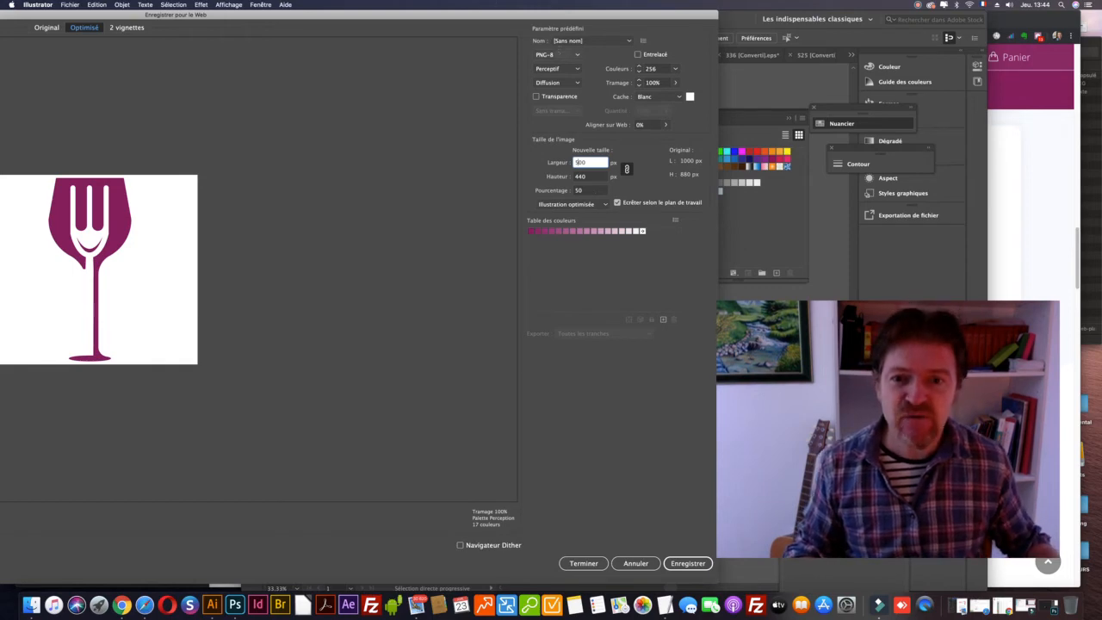
key(Return)
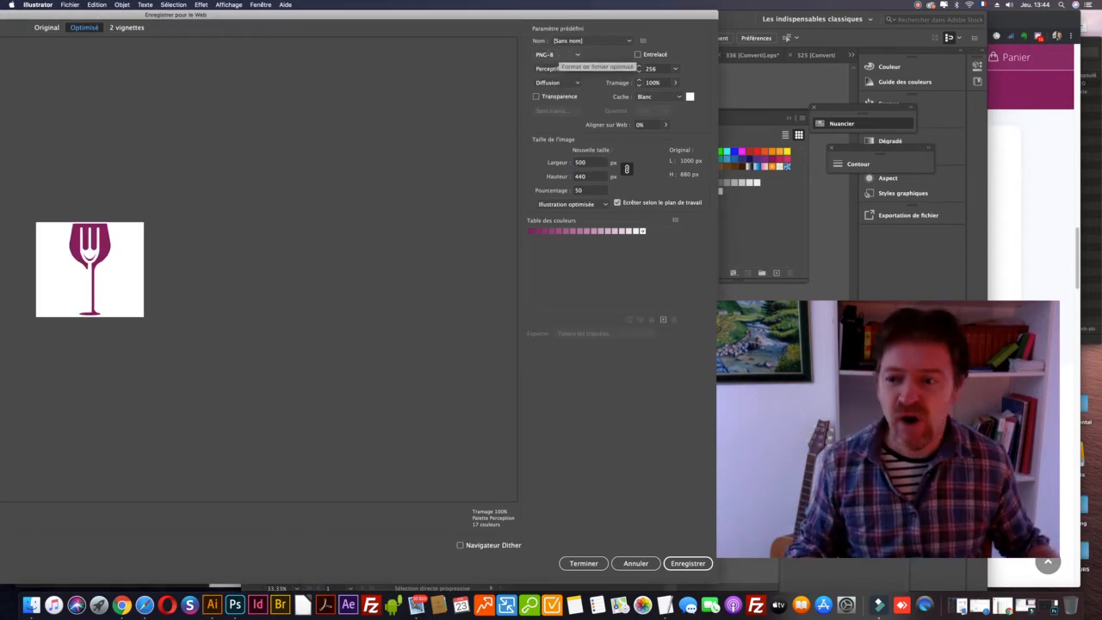
click(565, 54)
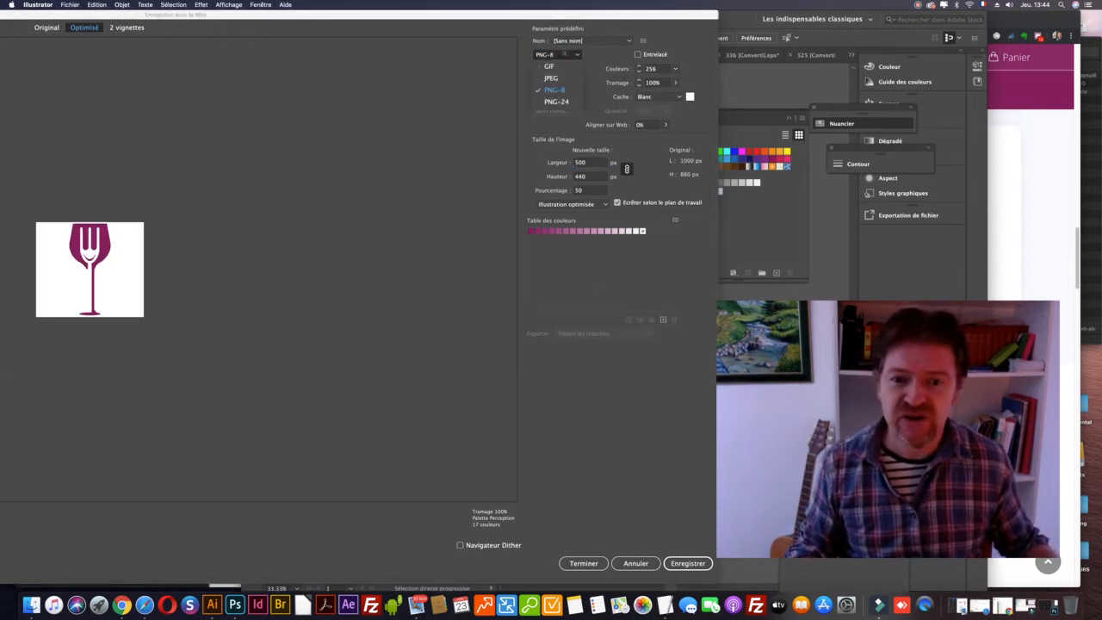
click(418, 124)
drag(393, 16, 440, 16)
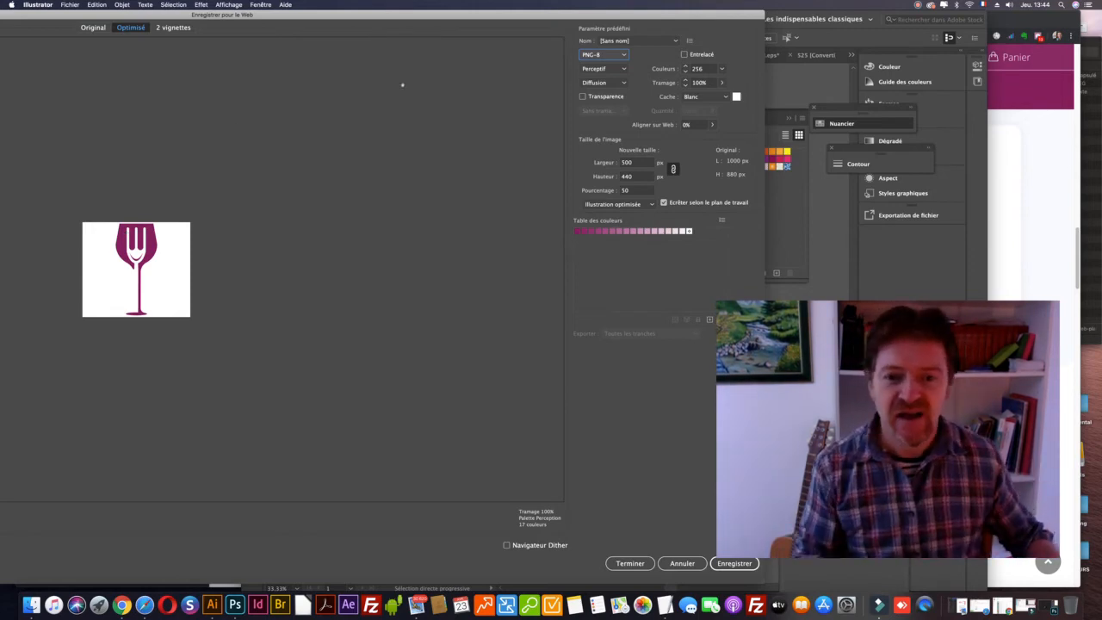
drag(550, 15, 494, 15)
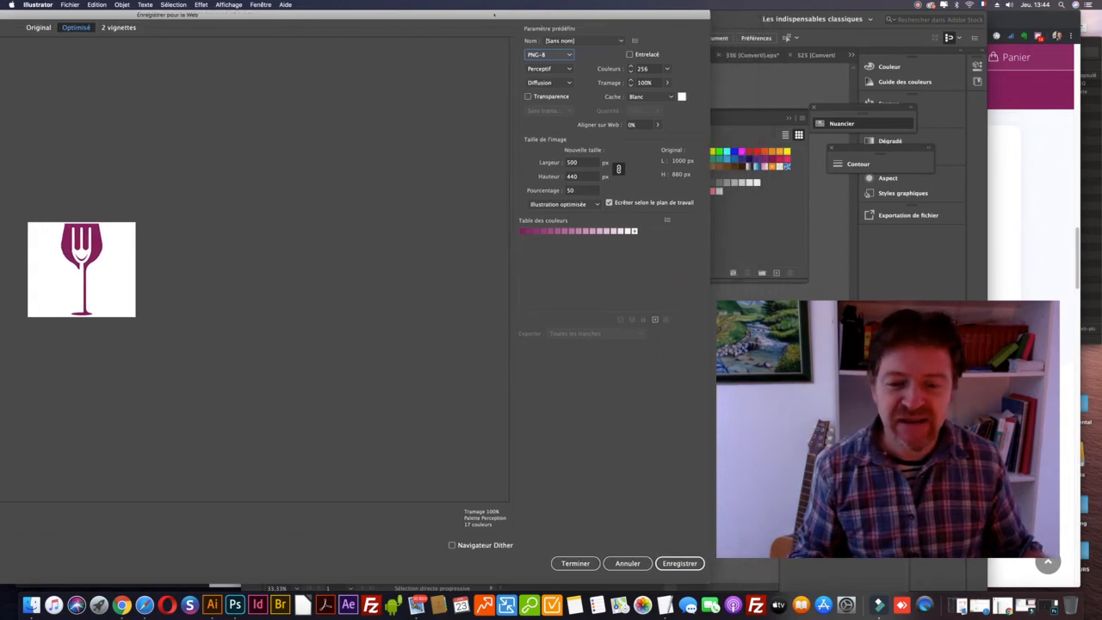
Step: Save the optimised icon in the "Photos traitées via site web" folder, basing its name on the existing caviste-toulouse-vins-rouges-picto-4 file
click(679, 564)
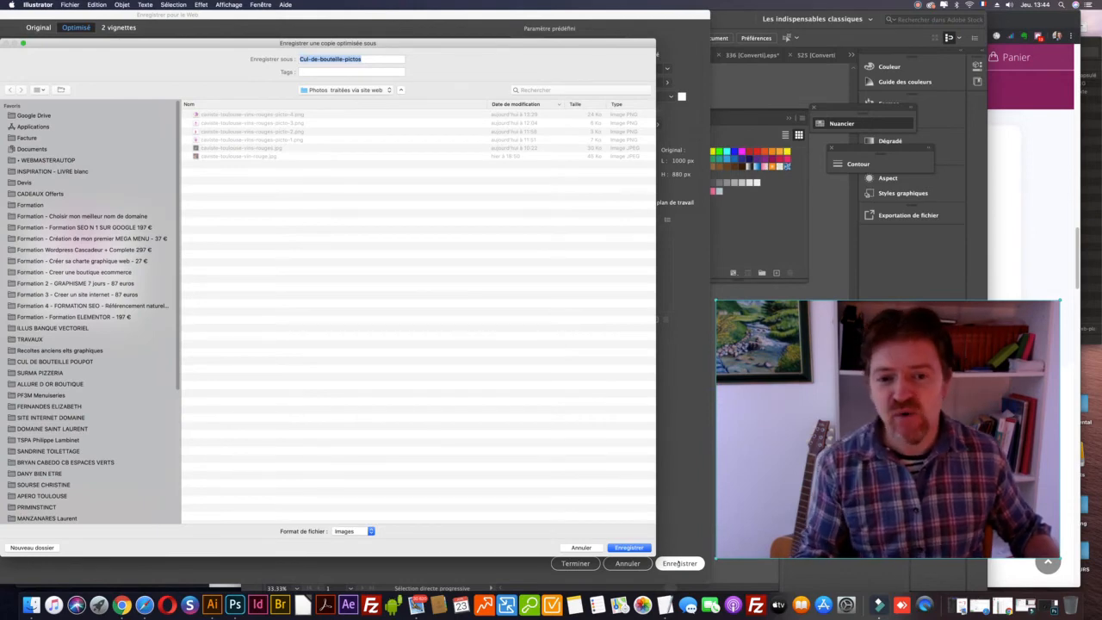
click(244, 115)
click(398, 58)
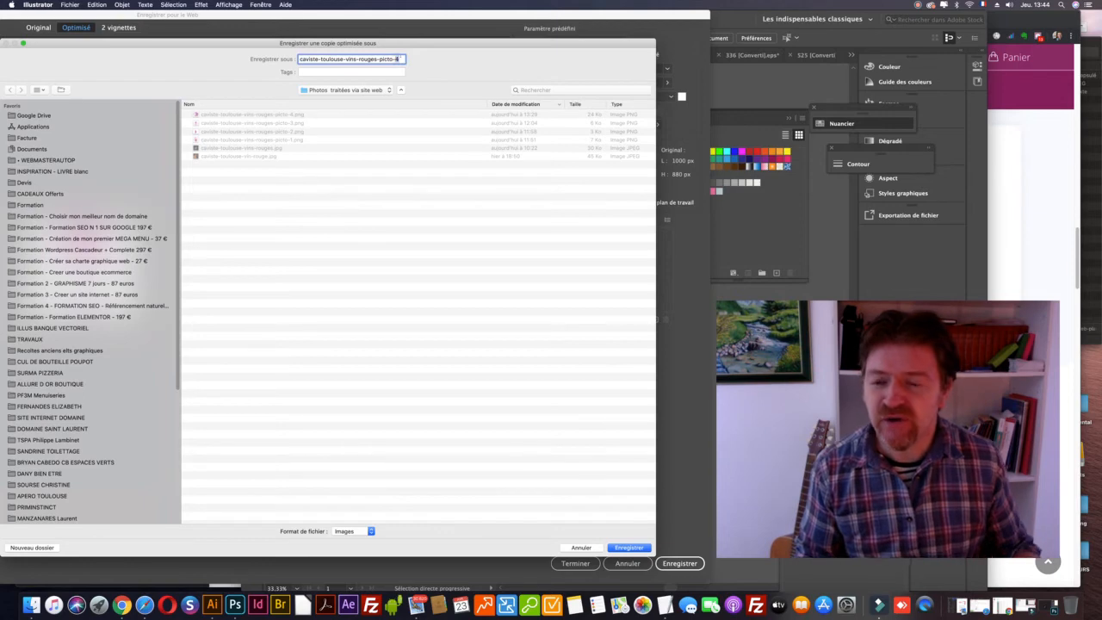
key(Return)
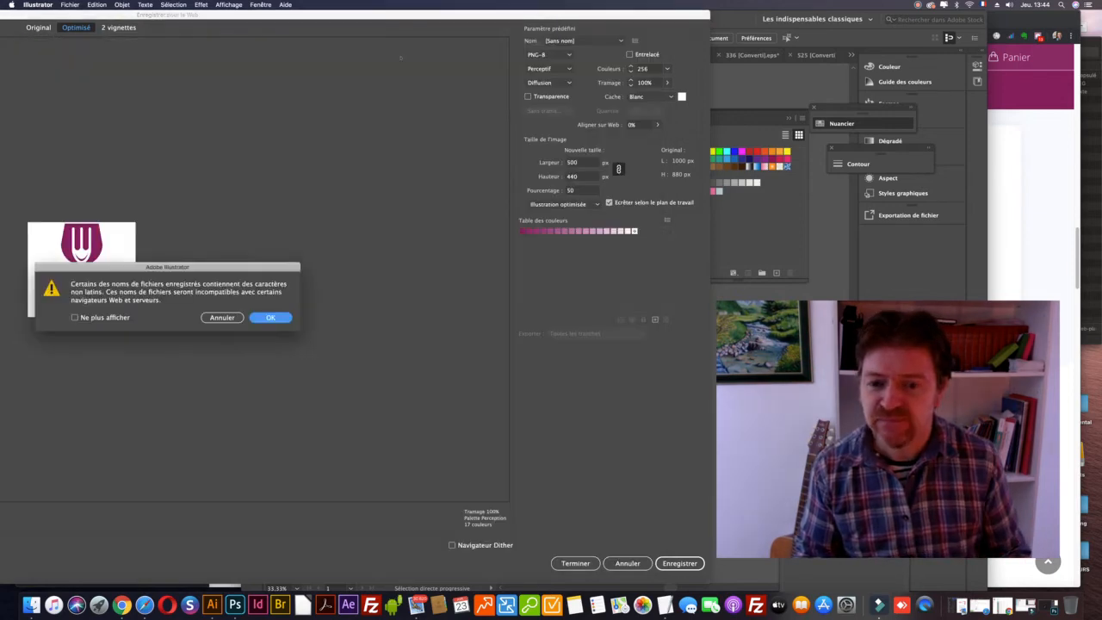
key(Return)
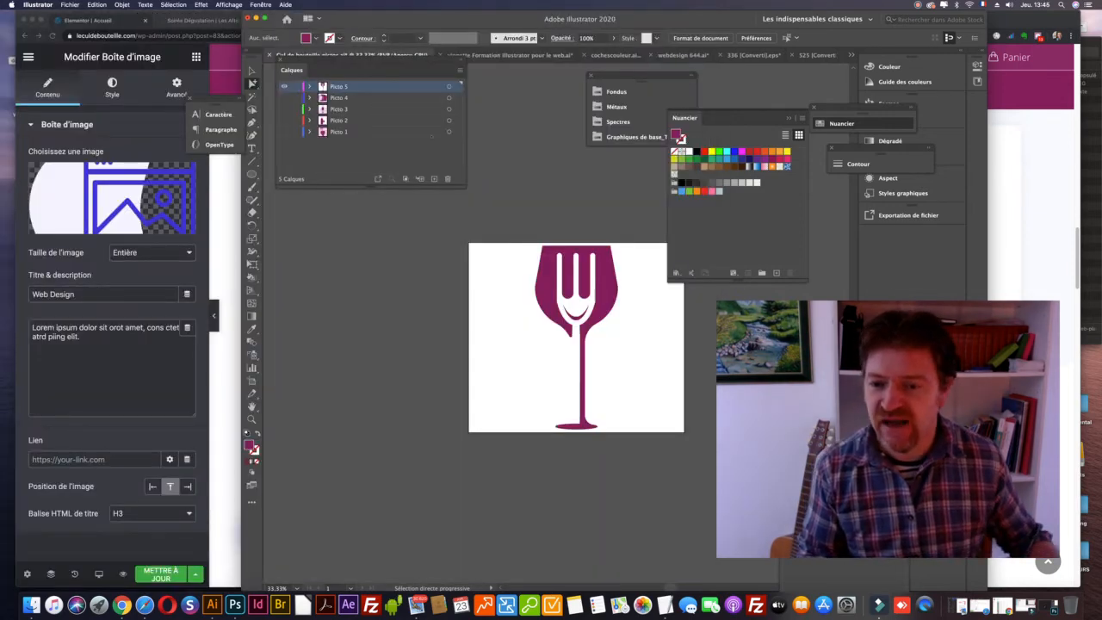
Step: Switch to Chrome and upload caviste-toulouse-vins-rouges-picto-5.png to the media library for the Web Design image box
click(222, 230)
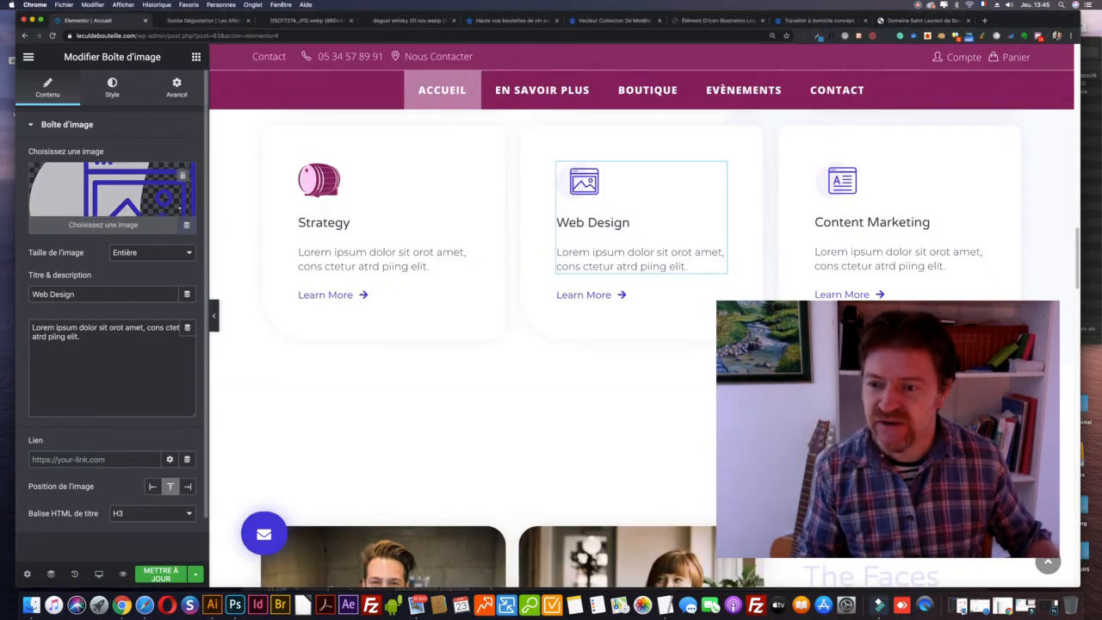
scroll(482, 258, down, 2)
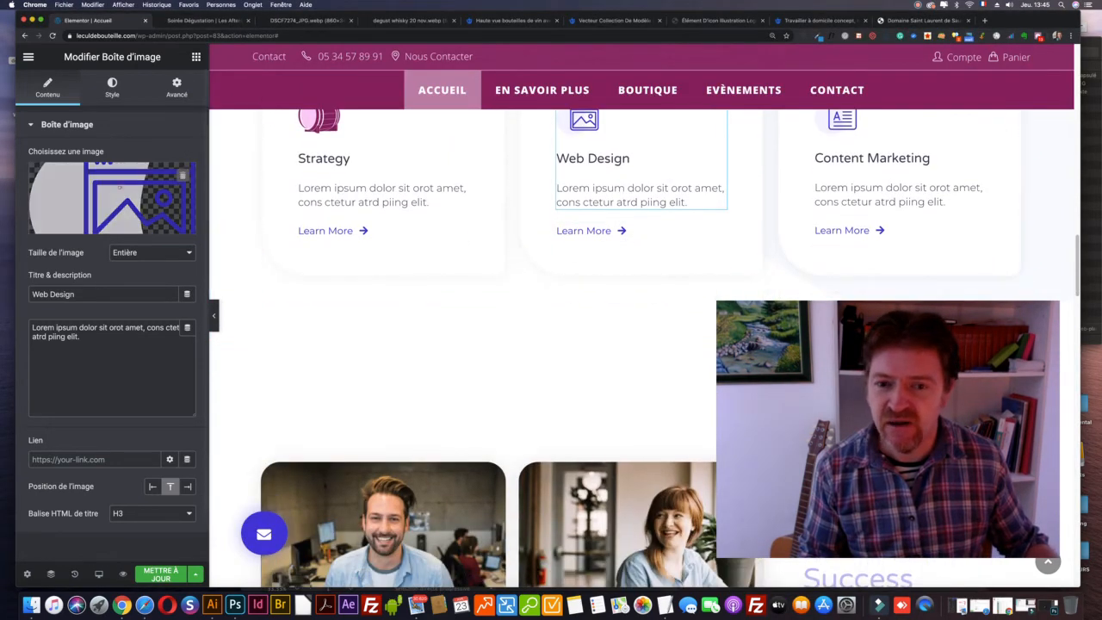
click(112, 198)
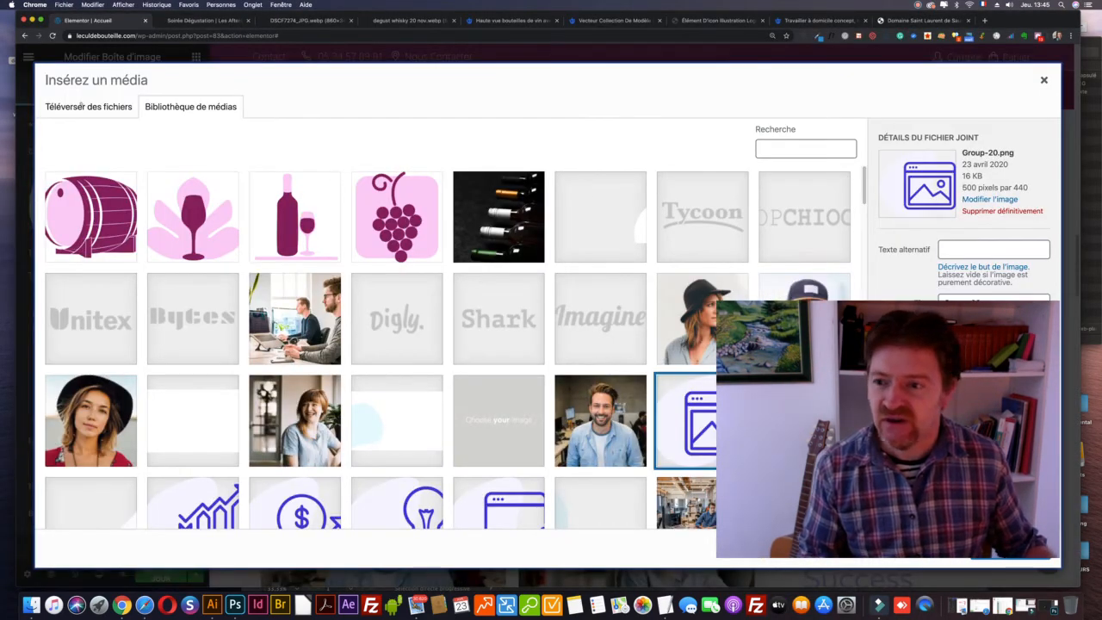
click(90, 107)
click(507, 305)
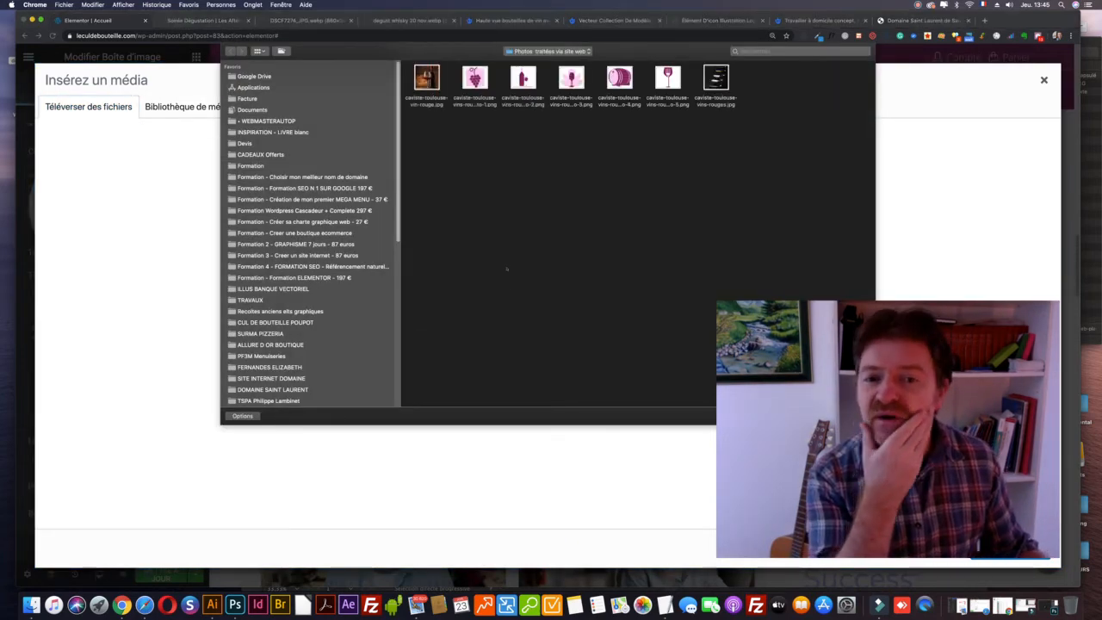
key(Escape)
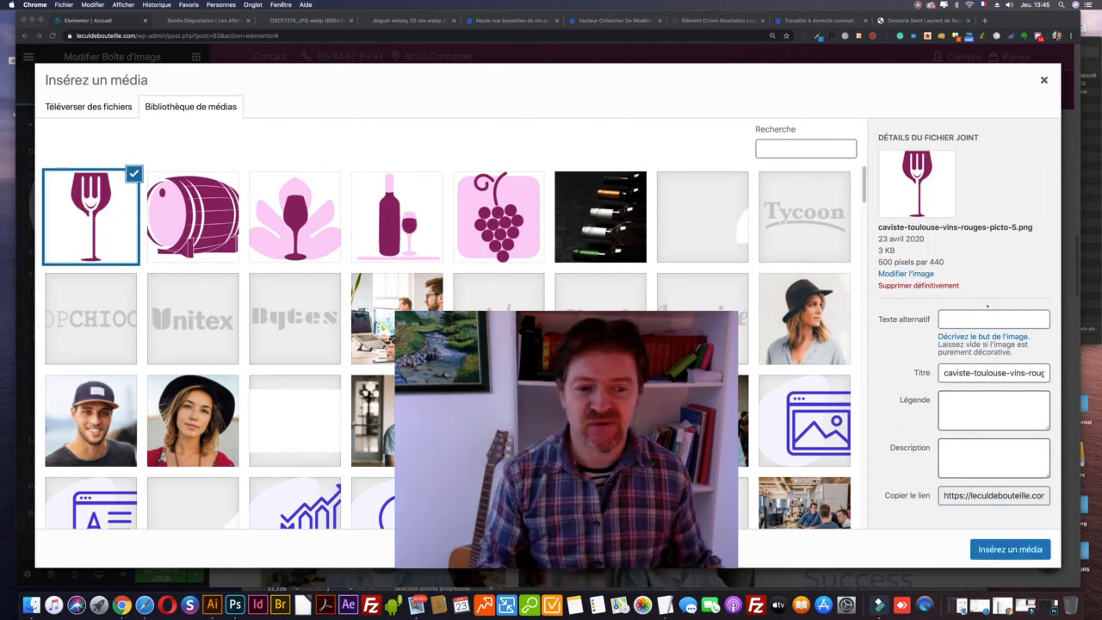
Step: Give the uploaded wine glass image the alternative text "Caviste à Toulouse (31) et boutique de vente de vin en ligne"
click(963, 318)
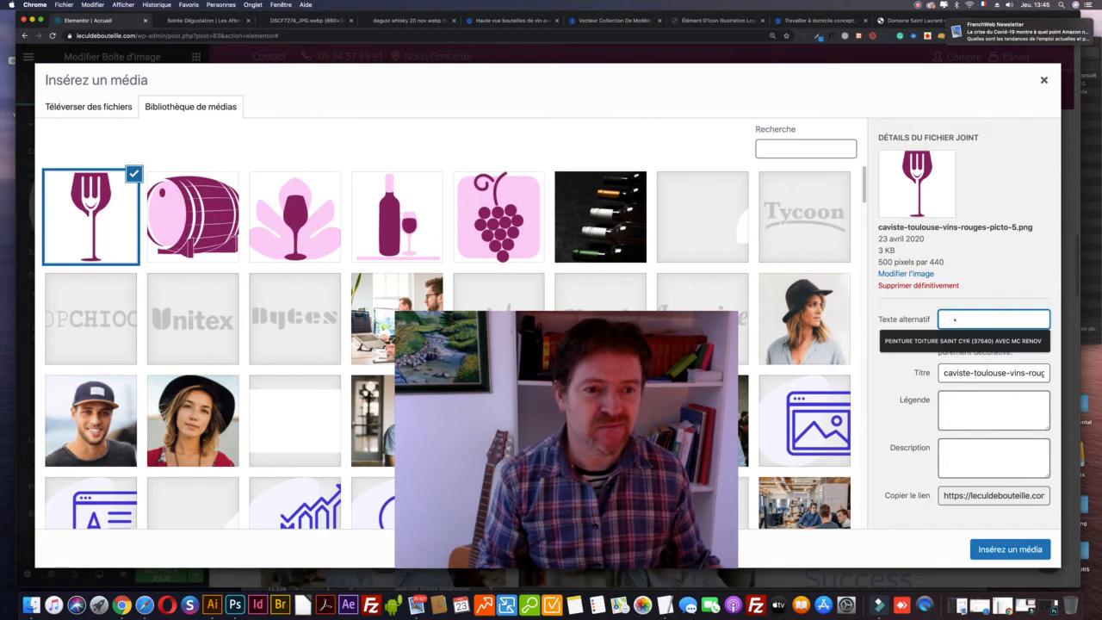
text(Cavis)
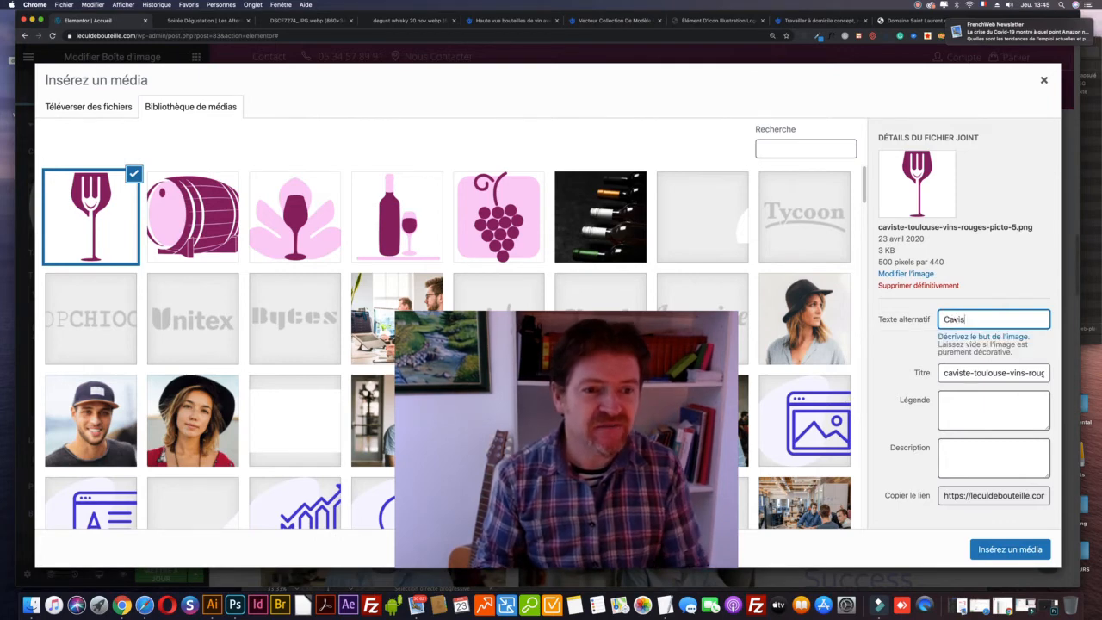
text(te à Toul)
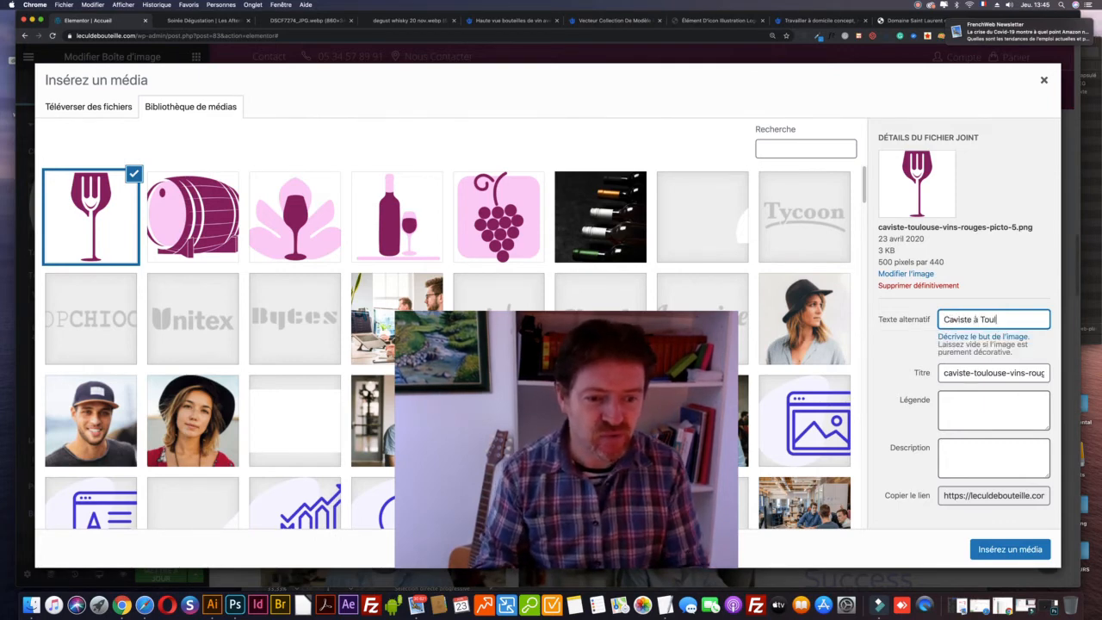
text(ouse (31)
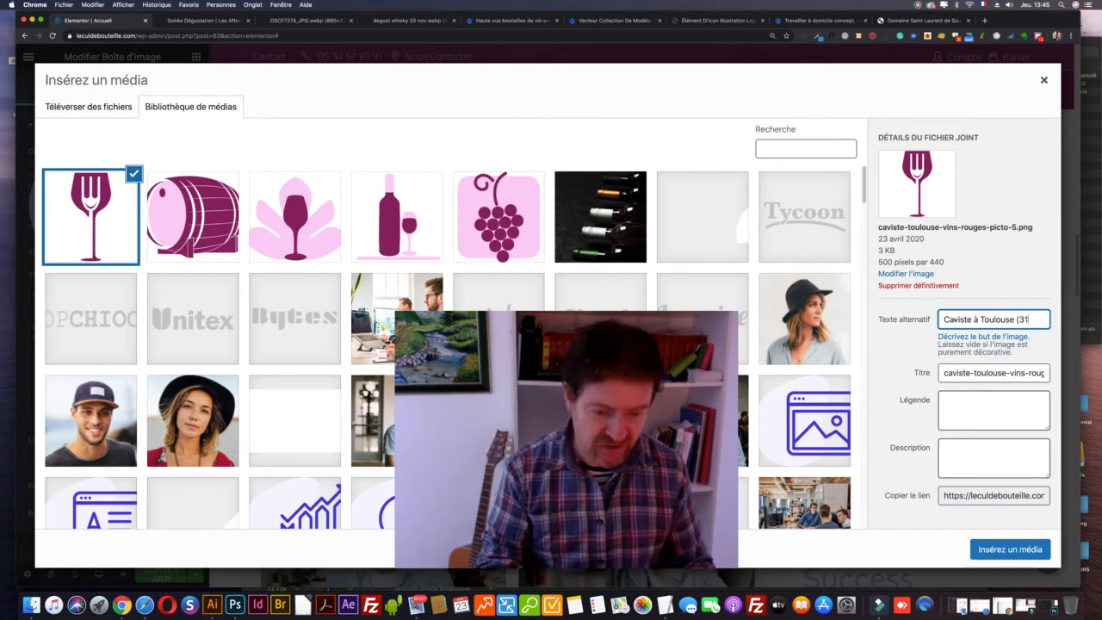
text())
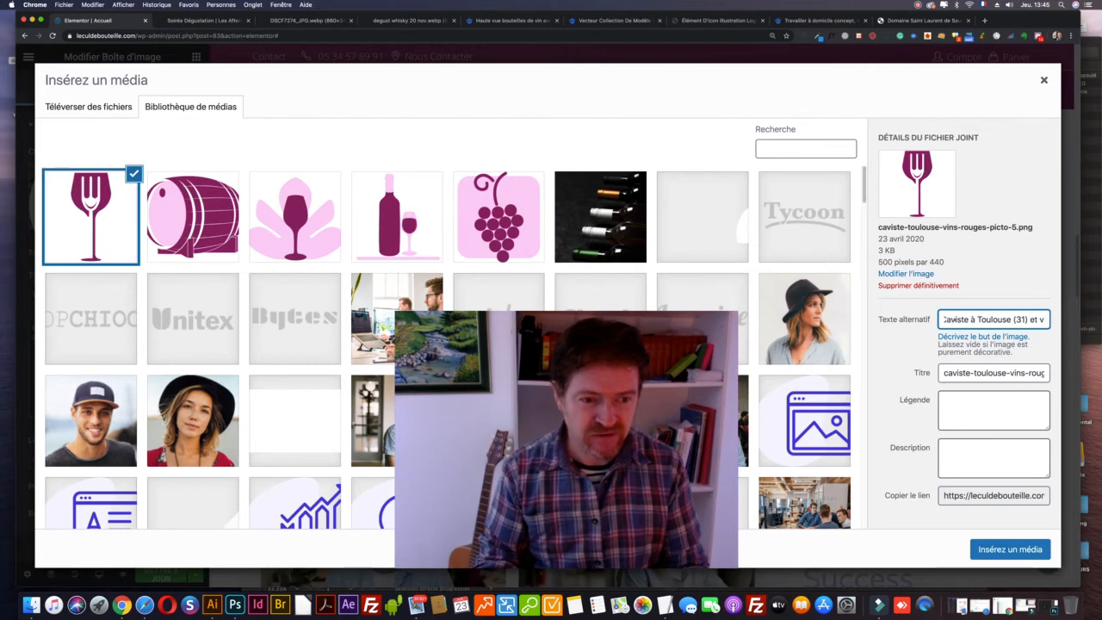
text( et bouti)
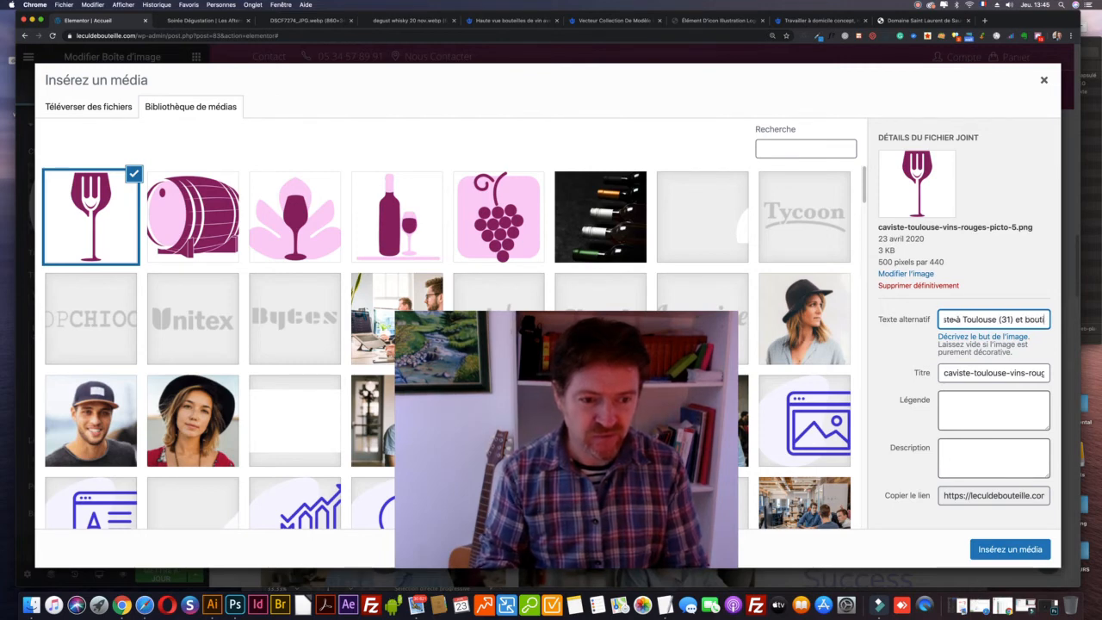
text(que de vente d)
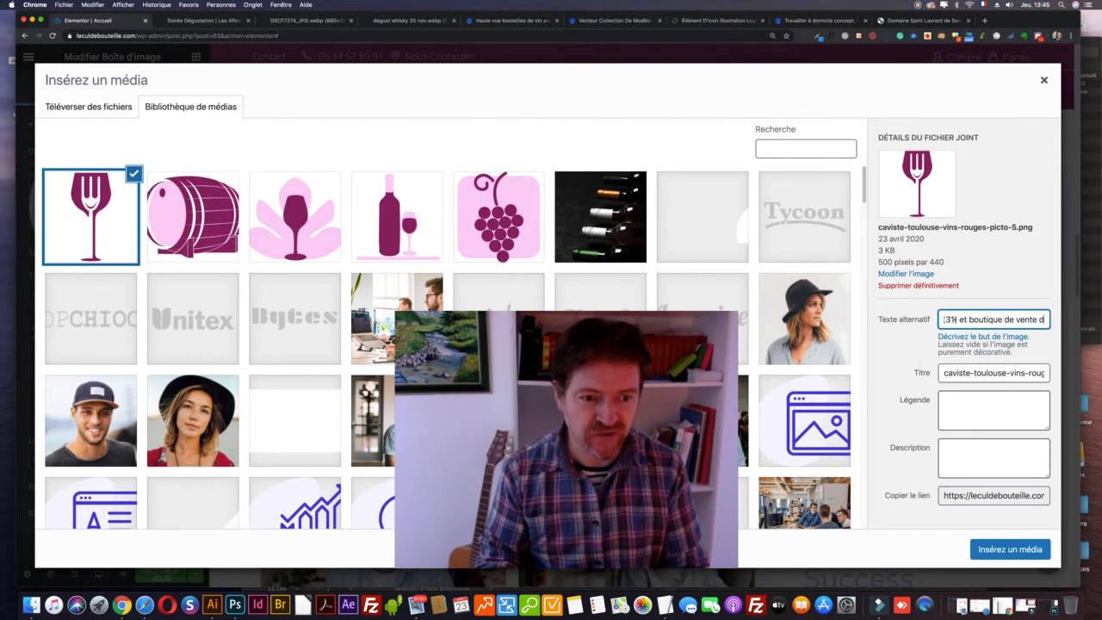
text(e vin en ligne)
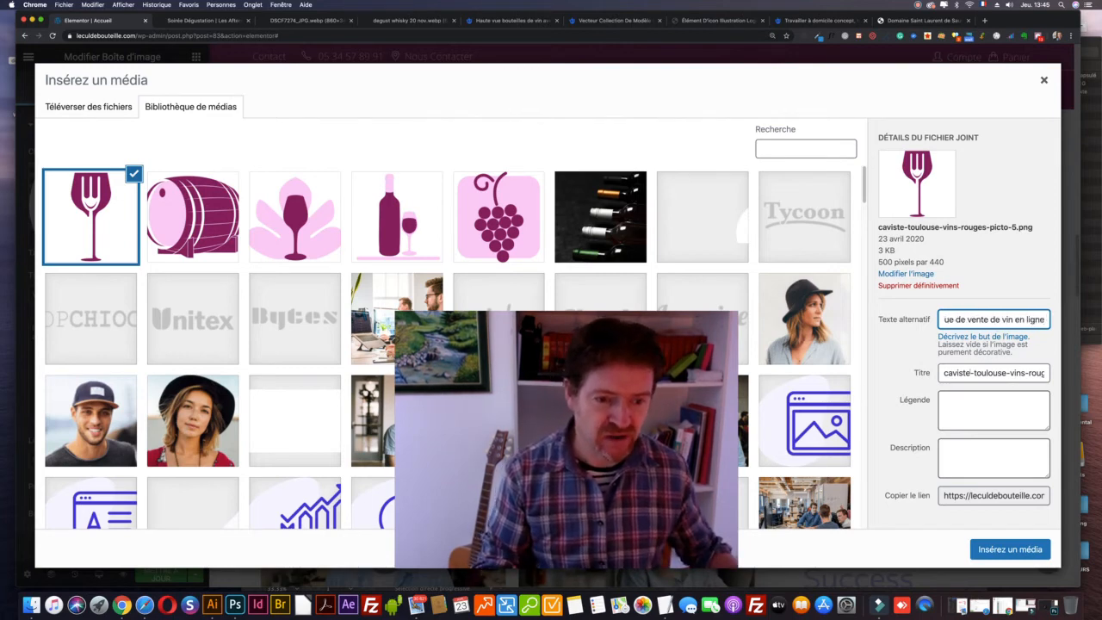
Step: Reword the image title to start with "Caviste à Toulouse vente de", trim its file-name ending and insert the image into the Web Design box
key(Tab)
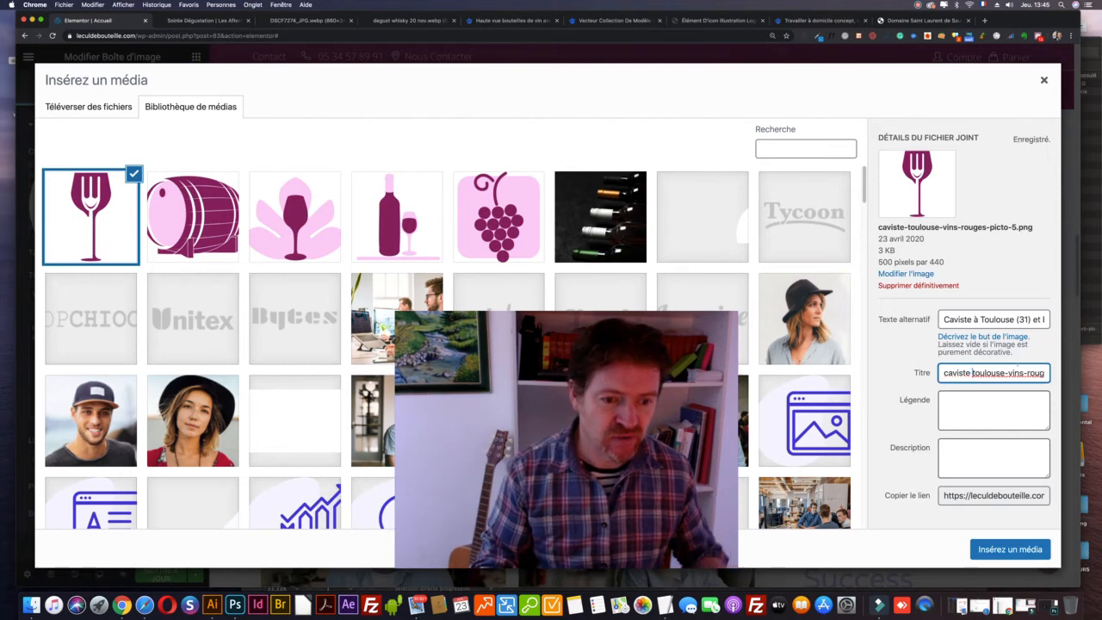
key(Delete)
text(T)
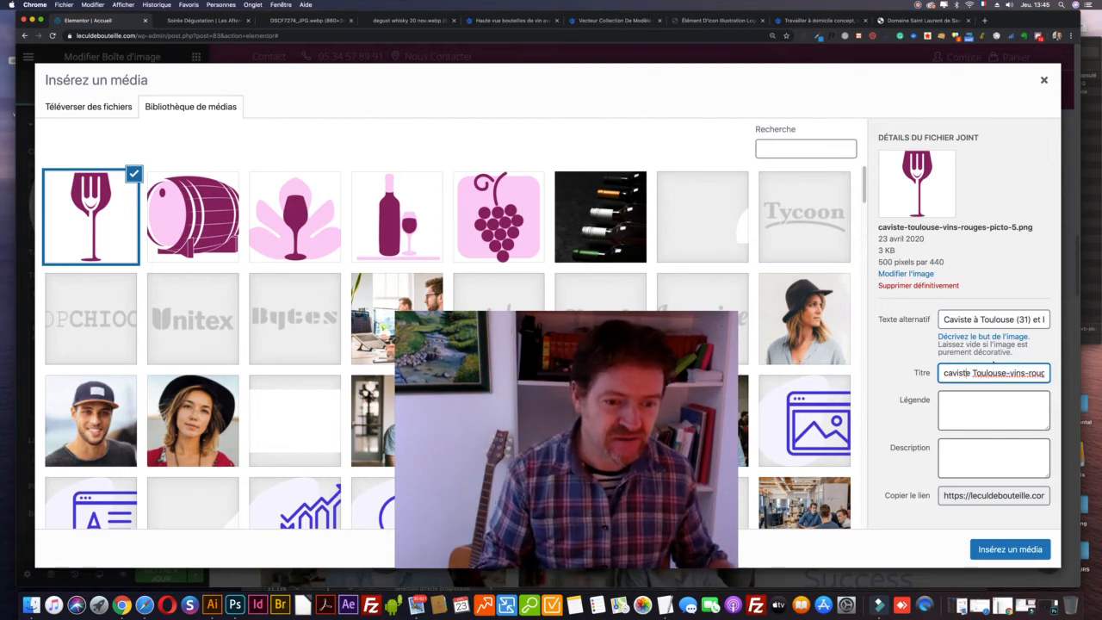
click(970, 373)
text(à)
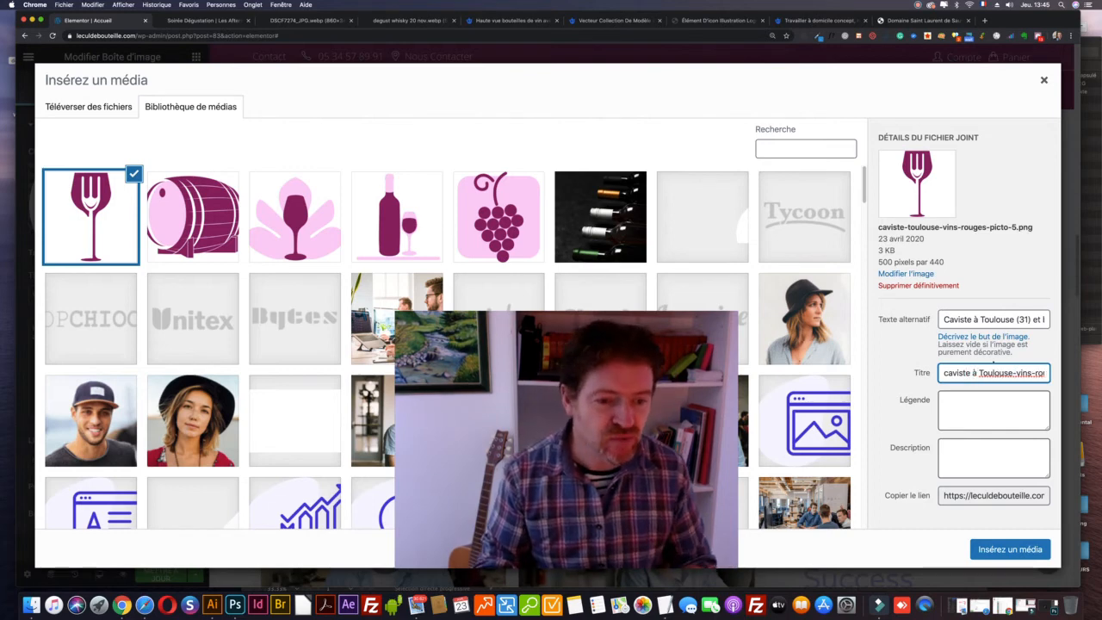
key(Delete)
text(C)
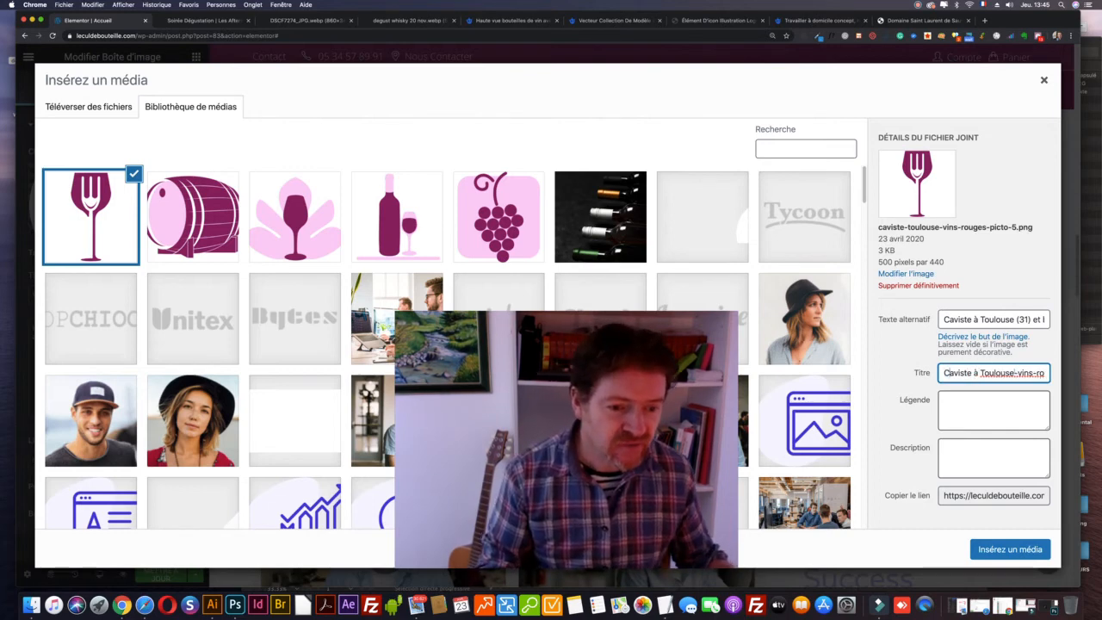
text( vent)
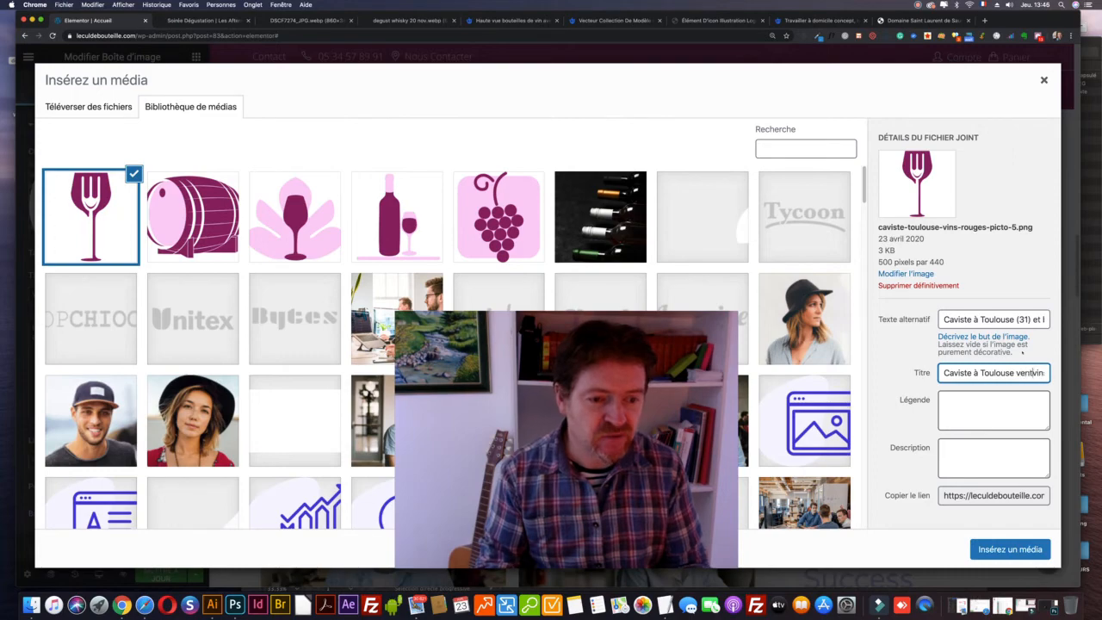
text(e de vins-rouges-picto-5)
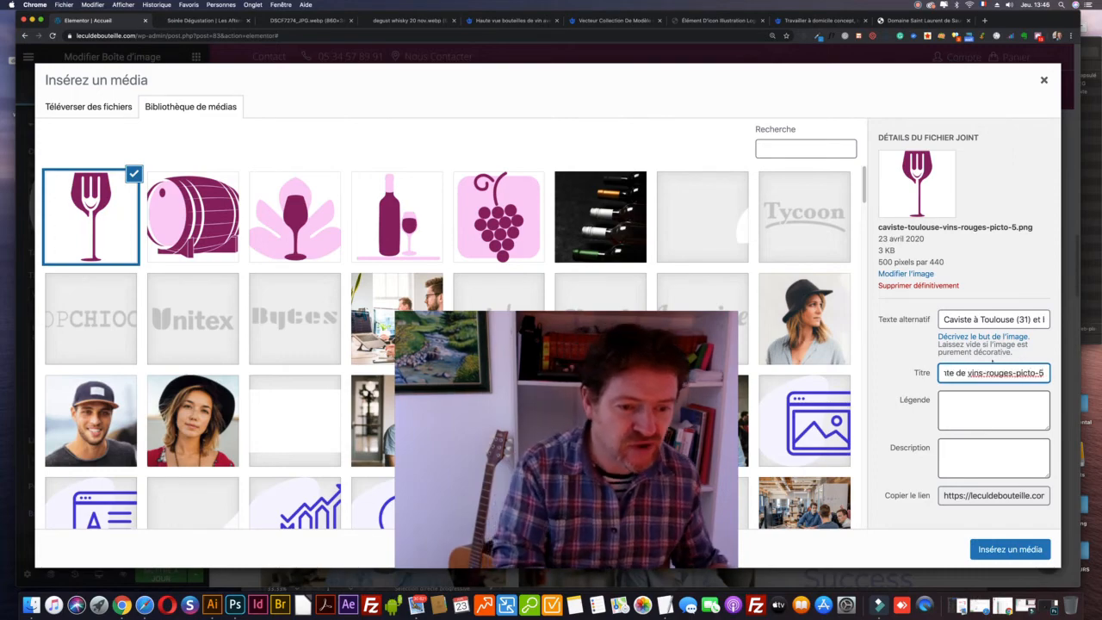
key(shift+super+Right)
key(BackSpace)
click(1010, 548)
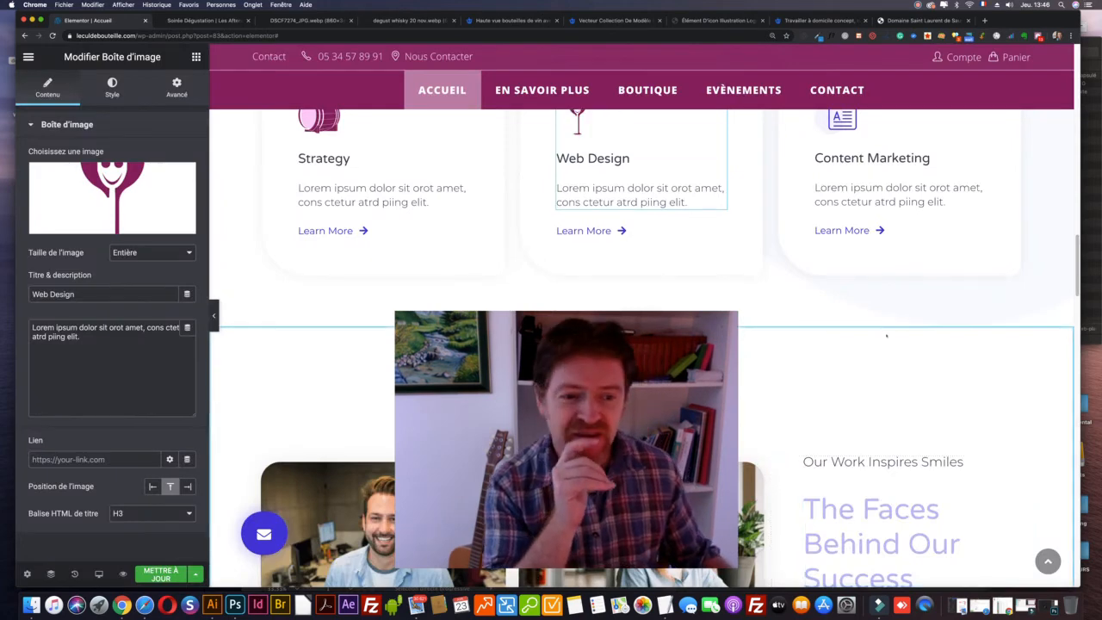
Step: Compare the new Web Design pictogram with the icons of the other service boxes on the home page
scroll(887, 336, down, 4)
scroll(886, 336, up, 4)
scroll(887, 336, up, 7)
scroll(887, 335, down, 5)
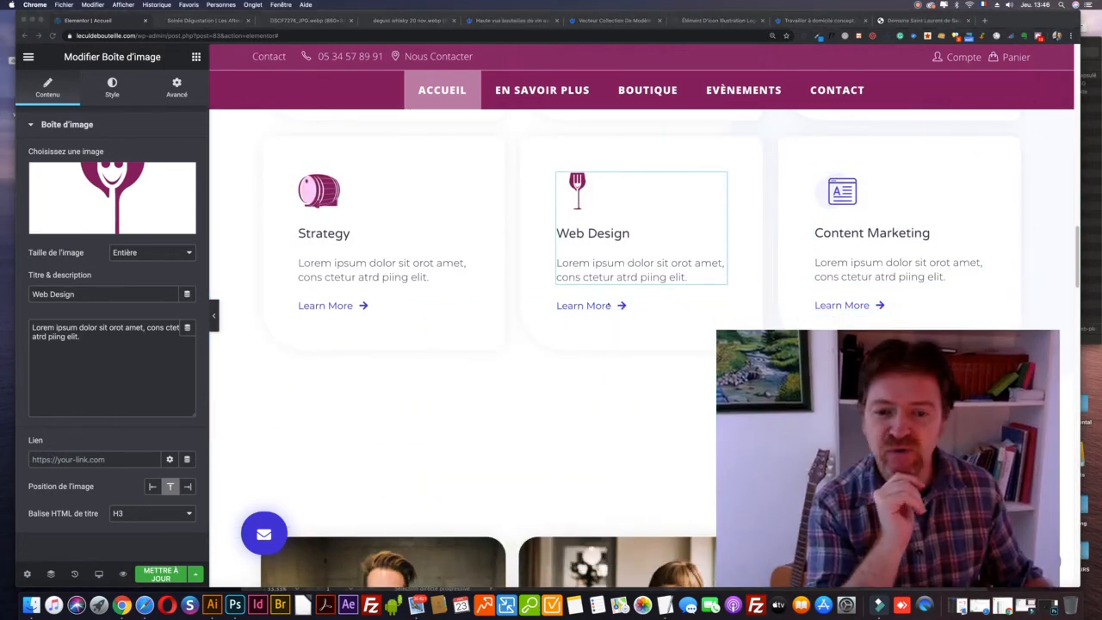
scroll(610, 306, up, 7)
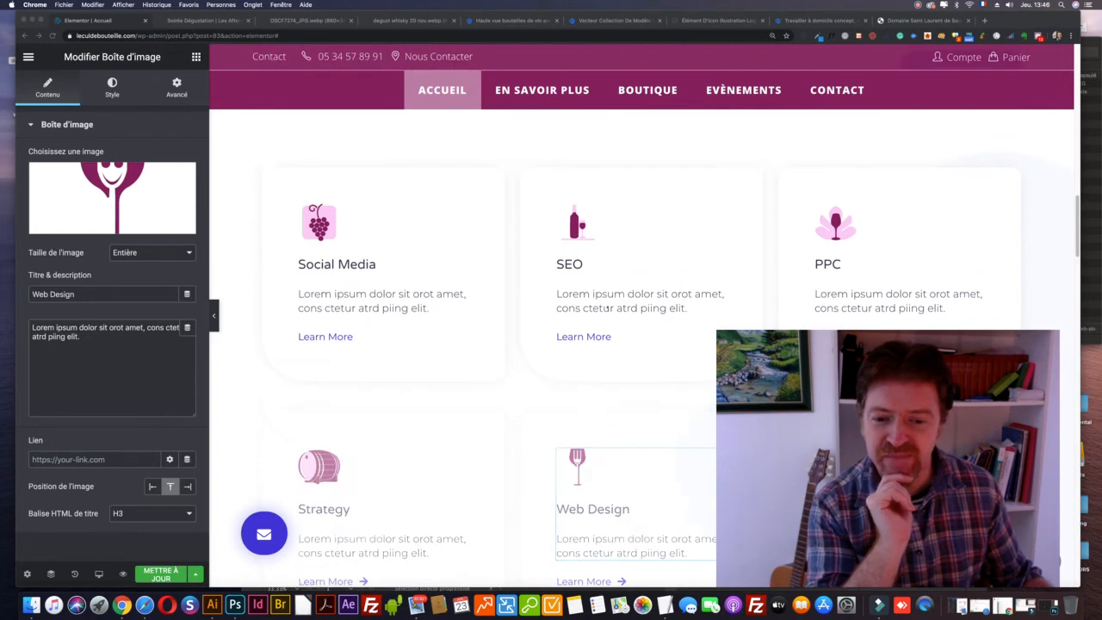
scroll(607, 308, up, 3)
scroll(607, 307, down, 5)
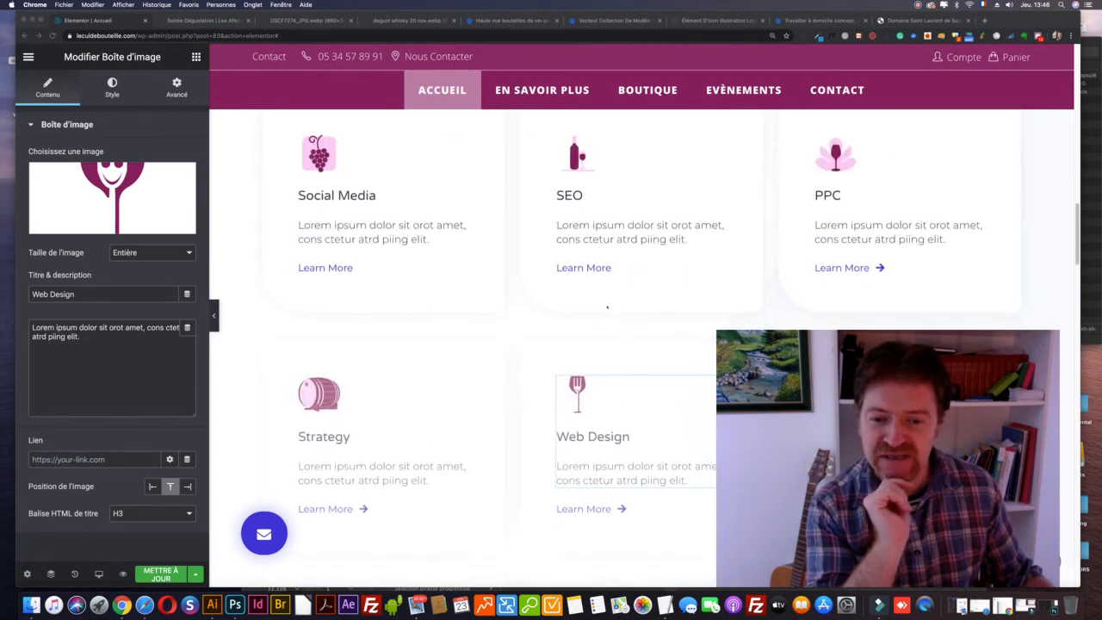
scroll(607, 307, down, 1)
scroll(608, 307, down, 2)
scroll(607, 306, up, 5)
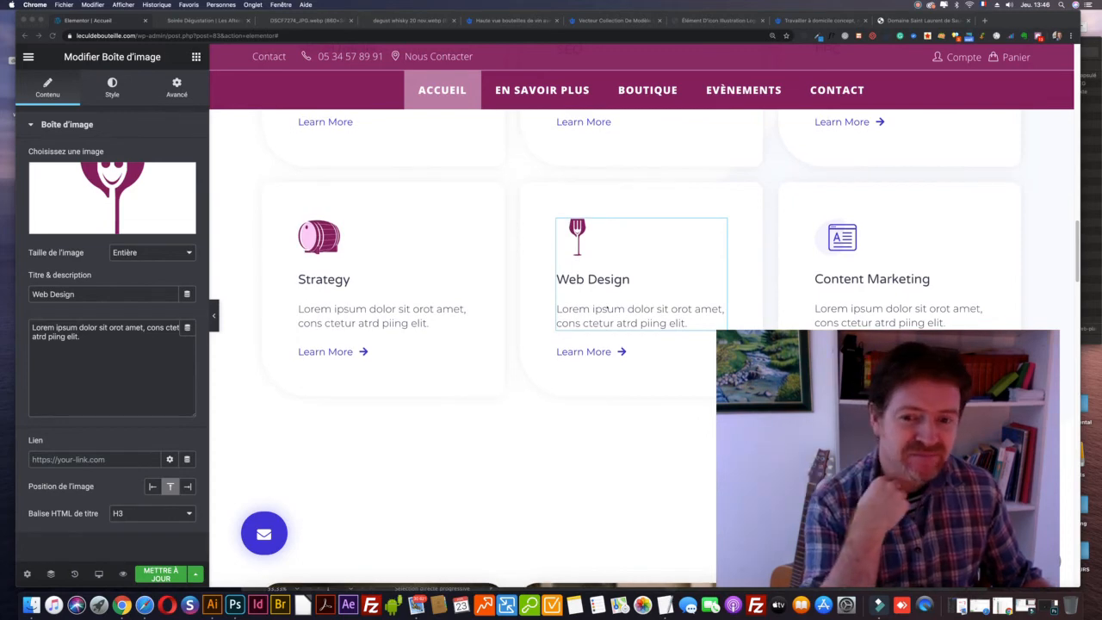
scroll(607, 307, up, 3)
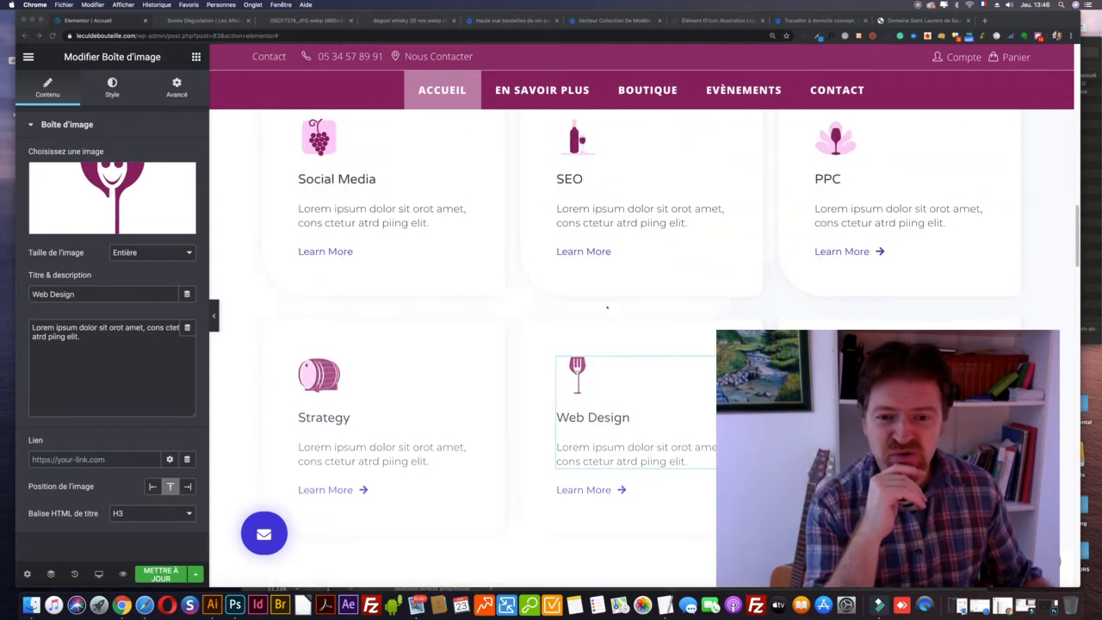
scroll(607, 307, down, 2)
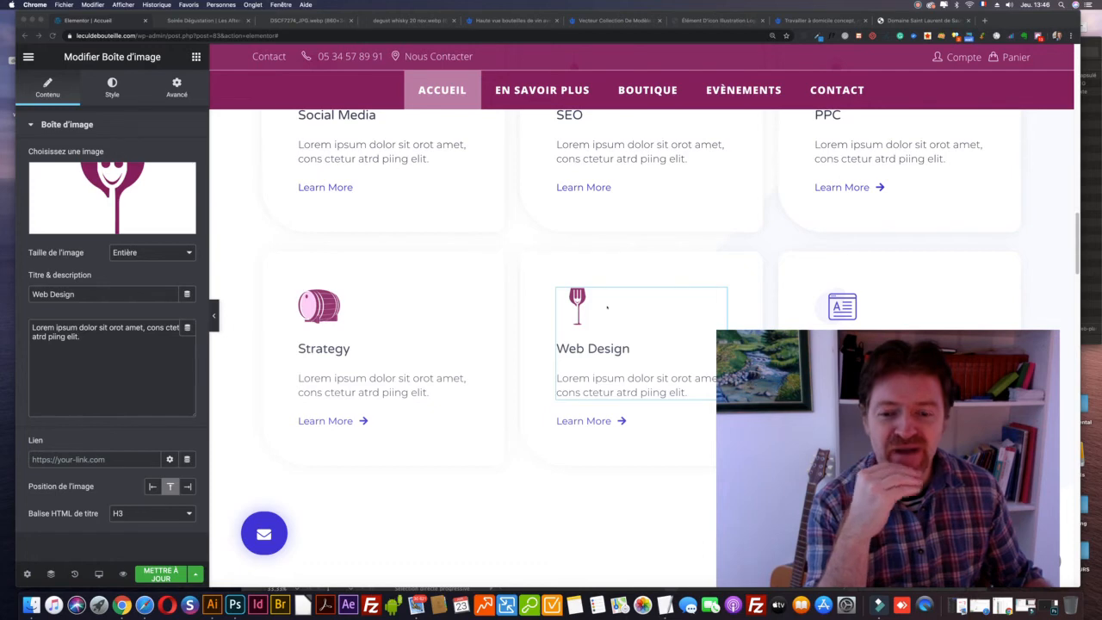
scroll(607, 307, up, 2)
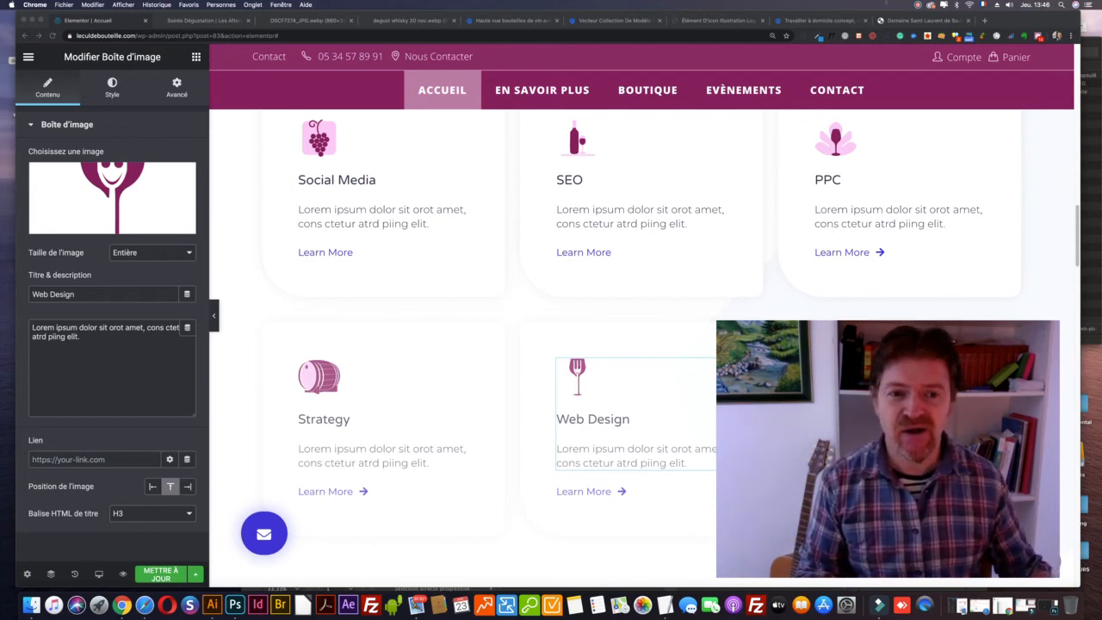
Step: Zoom the browser page out and review the "Vos Boissons En Ligne" section, the En Savoir Plus submenu and the wine bottle section above
click(1035, 14)
key(super+minus)
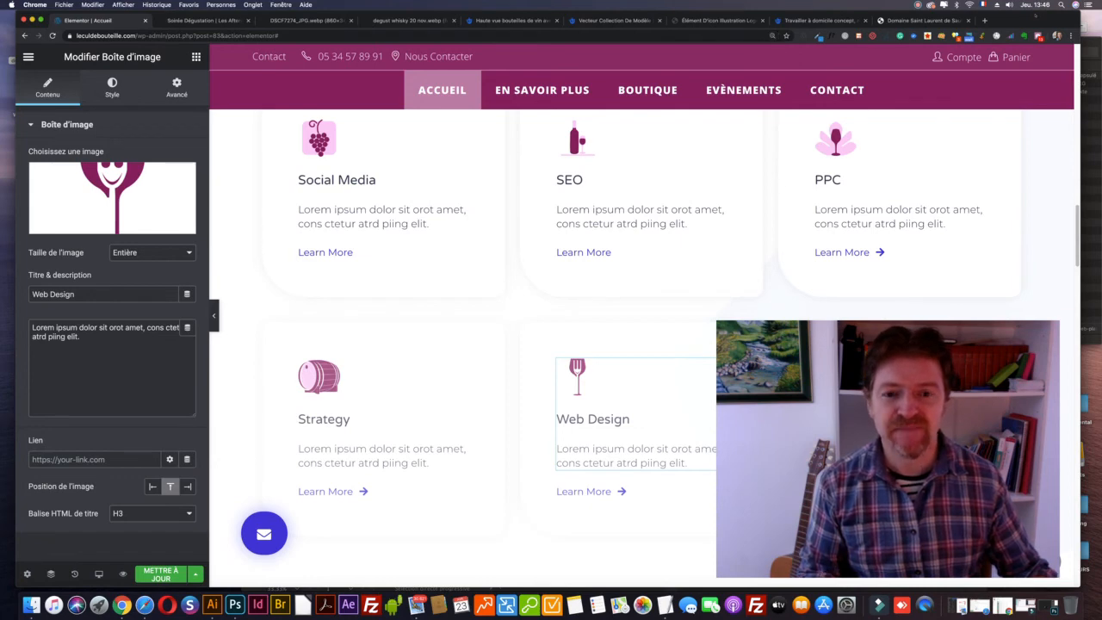
key(super+minus)
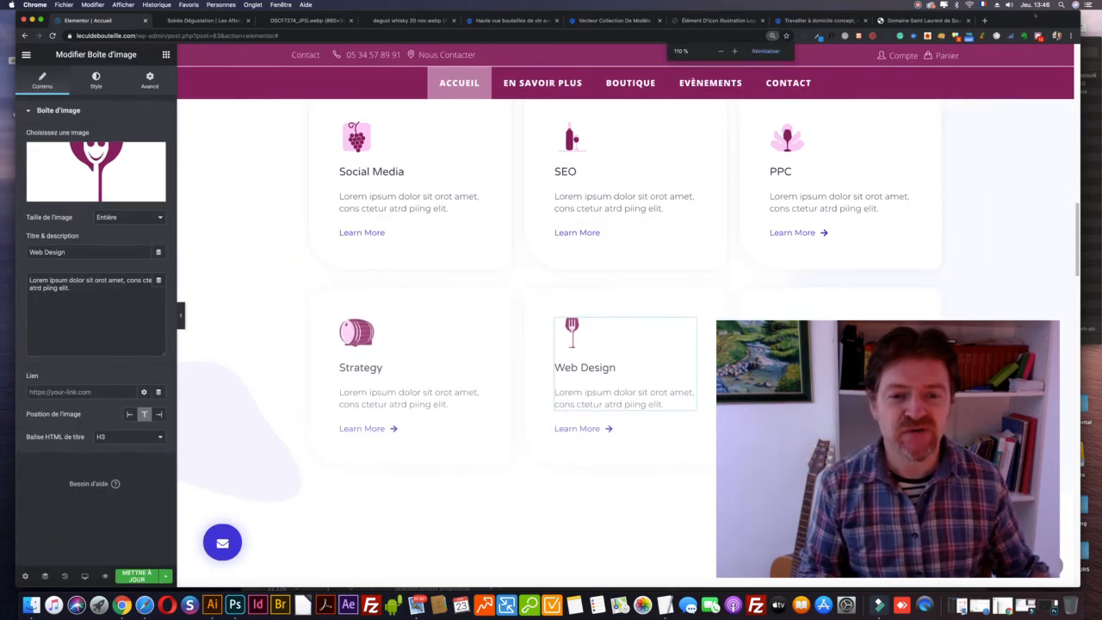
key(super+minus)
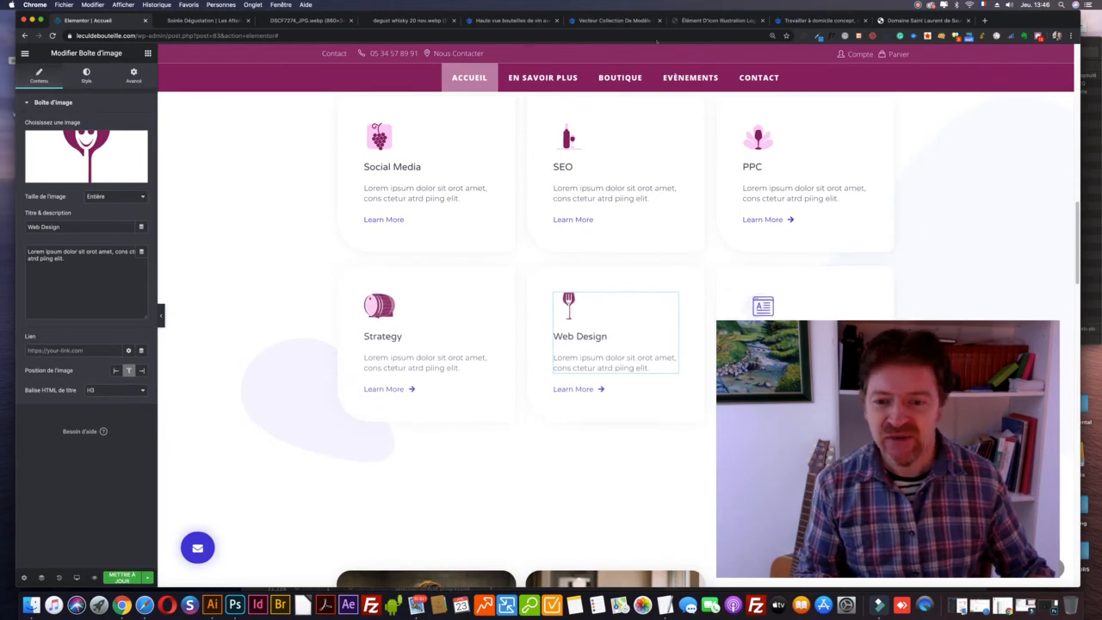
scroll(603, 137, up, 2)
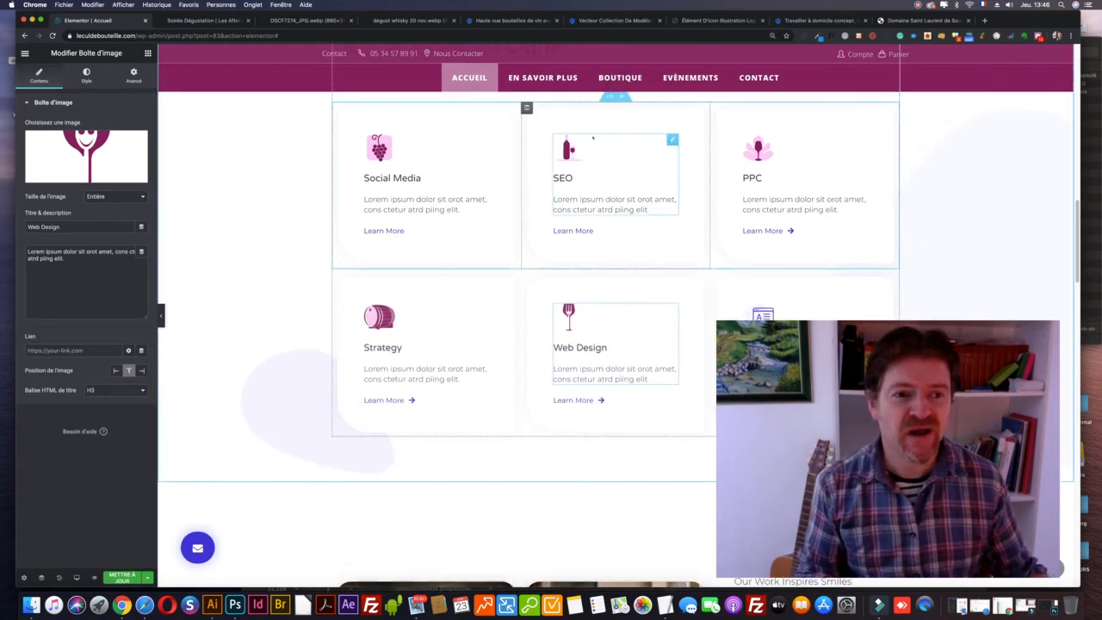
scroll(593, 137, up, 2)
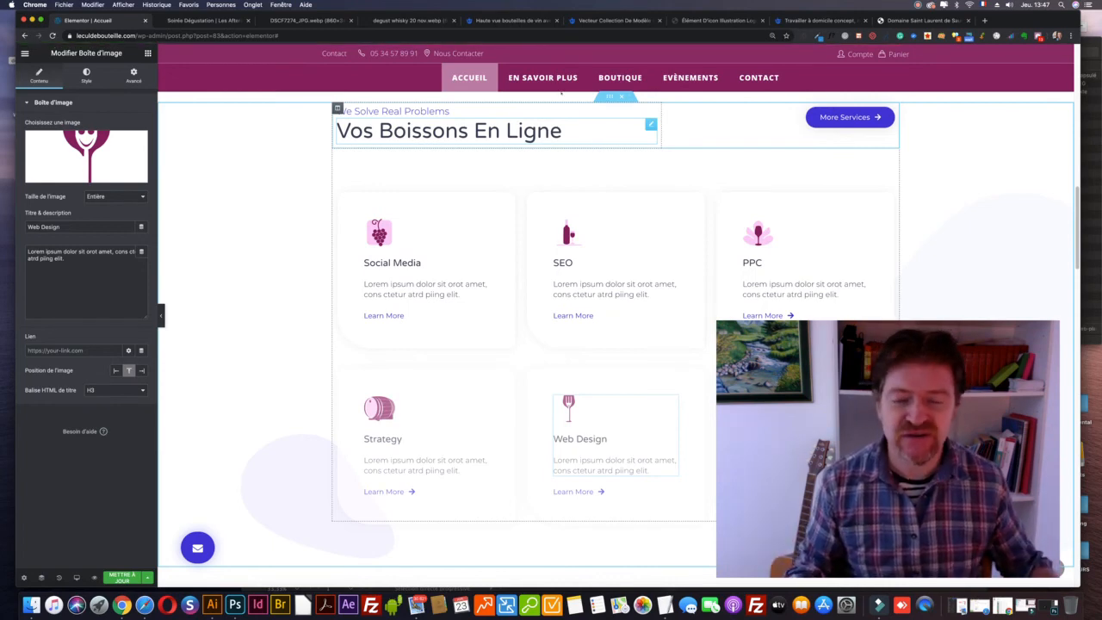
mouse_move(542, 77)
scroll(542, 144, up, 3)
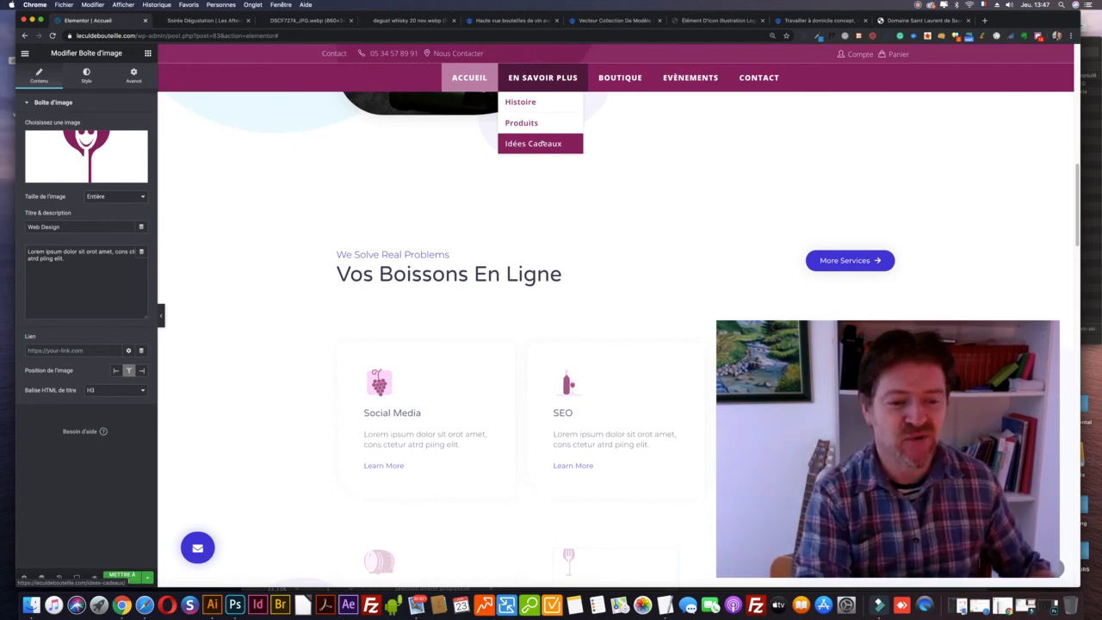
scroll(672, 226, up, 2)
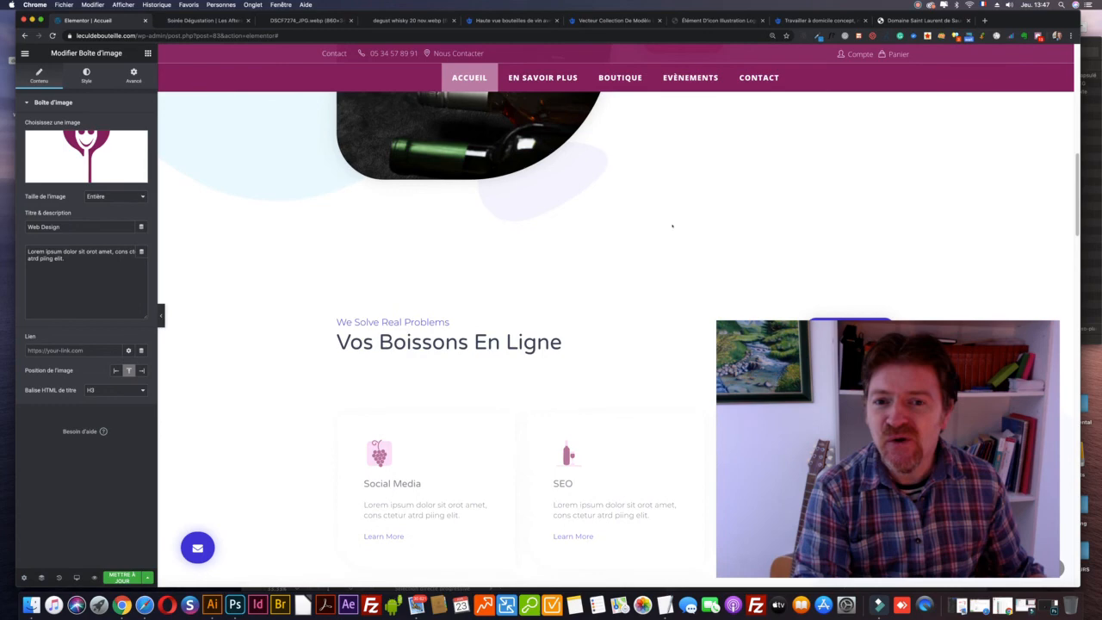
scroll(671, 225, up, 3)
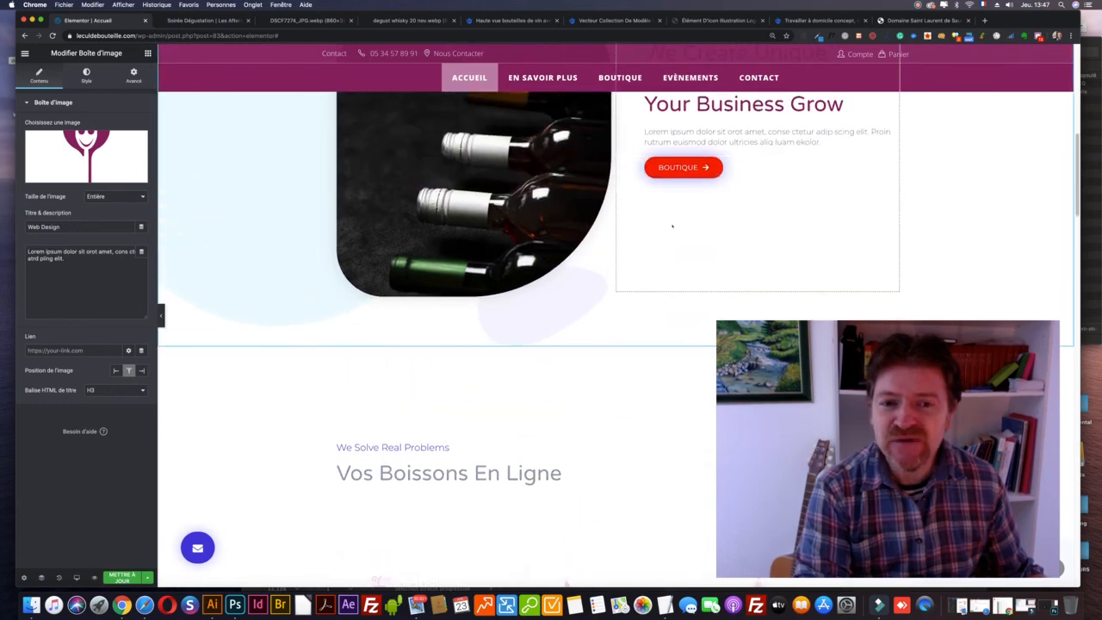
scroll(670, 225, up, 1)
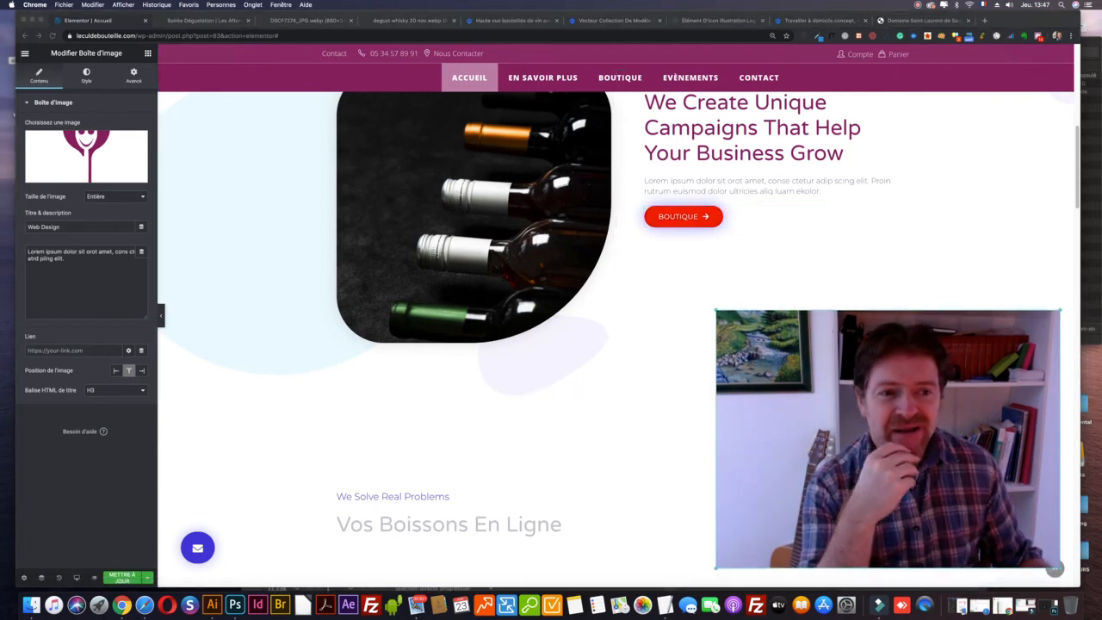
scroll(588, 411, up, 1)
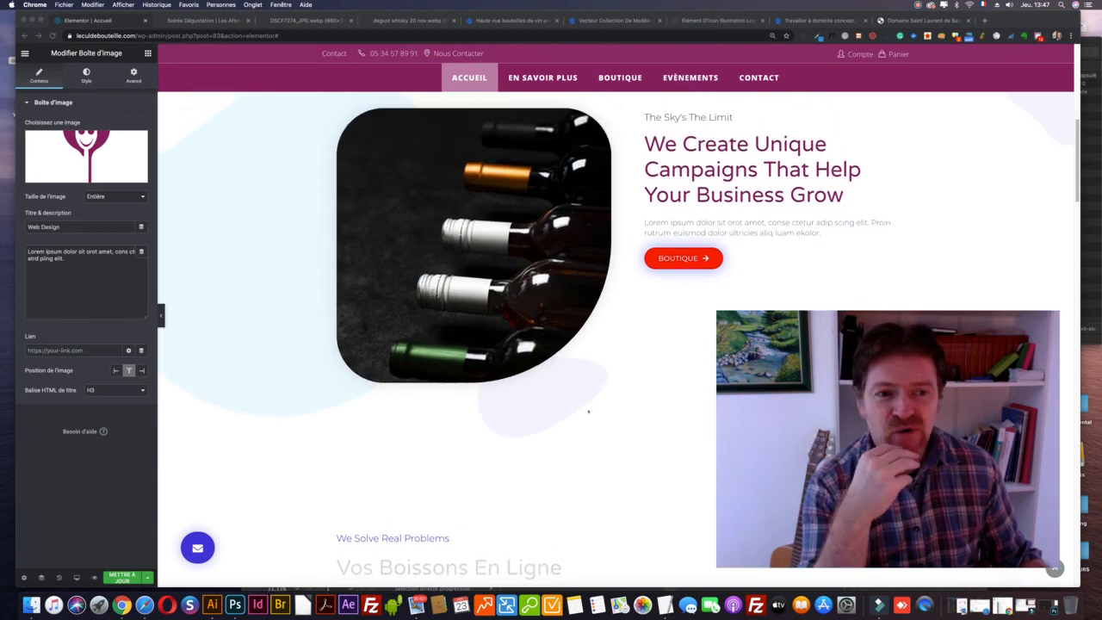